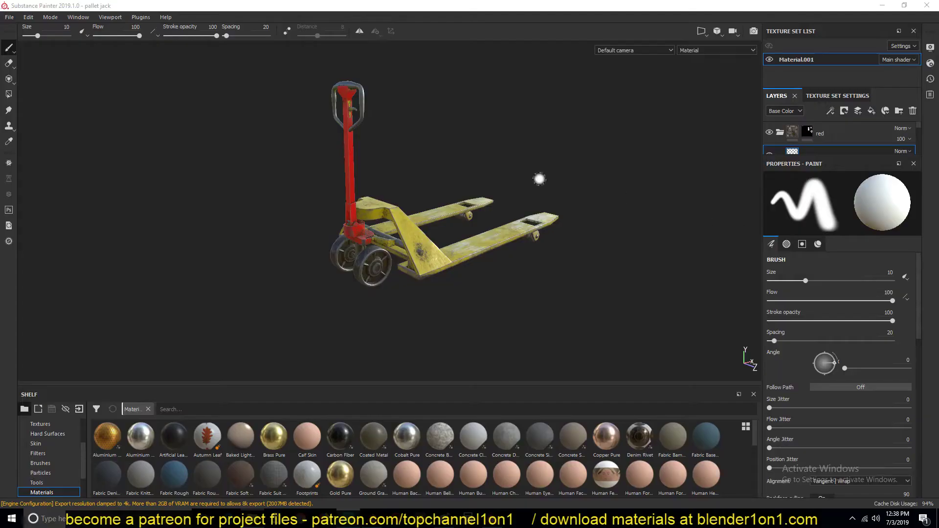
Step: Orbit and zoom around the untextured pallet jack to inspect it from several angles
alt+drag(524, 157, 504, 189)
scroll(499, 220, up, 3)
alt+drag(494, 250, 480, 239)
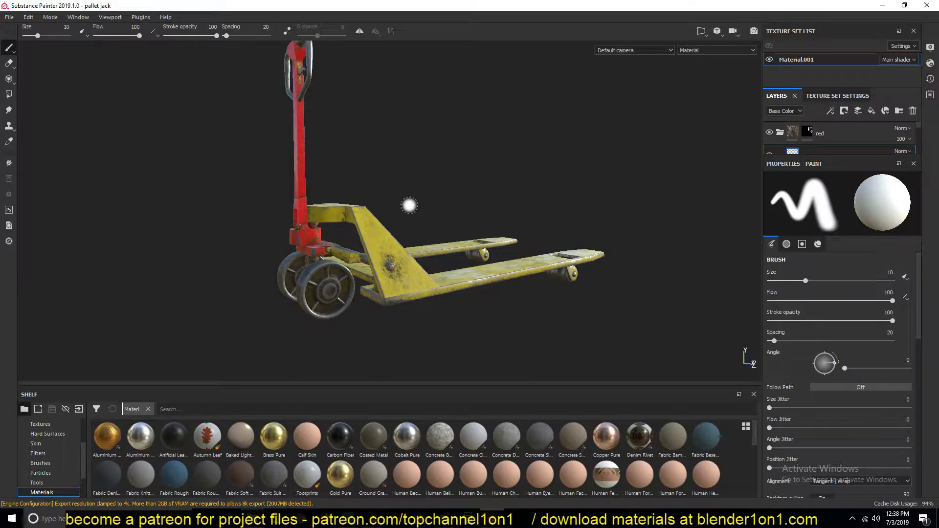
mouse_move(390, 183)
alt+mouse_down()
mouse_move(412, 217)
mouse_move(387, 208)
alt+mouse_up()
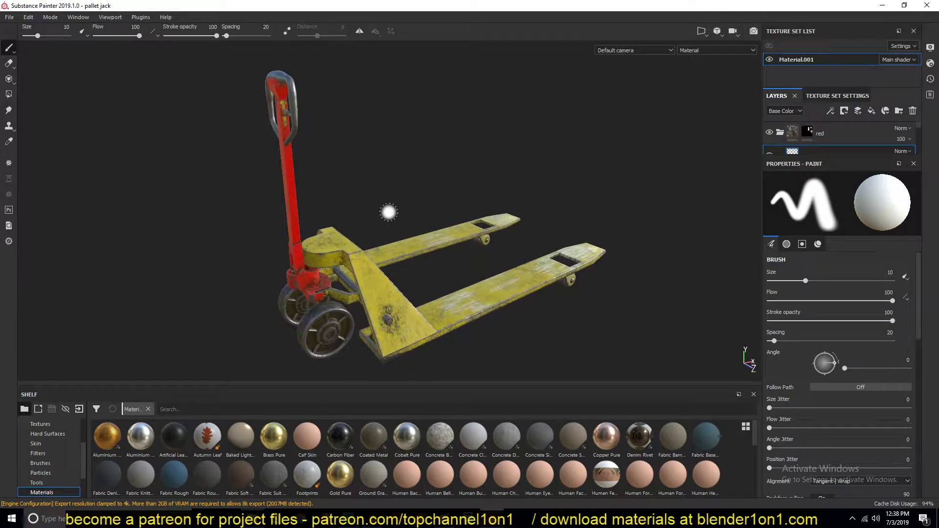
scroll(390, 213, up, 2)
scroll(390, 213, down, 1)
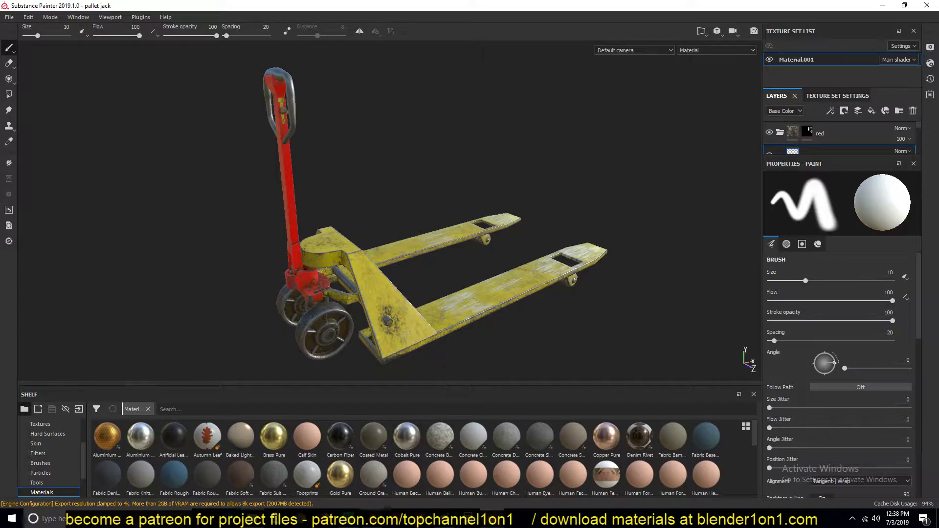
Step: Back in Blender, deselect all objects, briefly checking the Substance Painter window
click(377, 518)
click(619, 159)
middle_drag(620, 159, 484, 186)
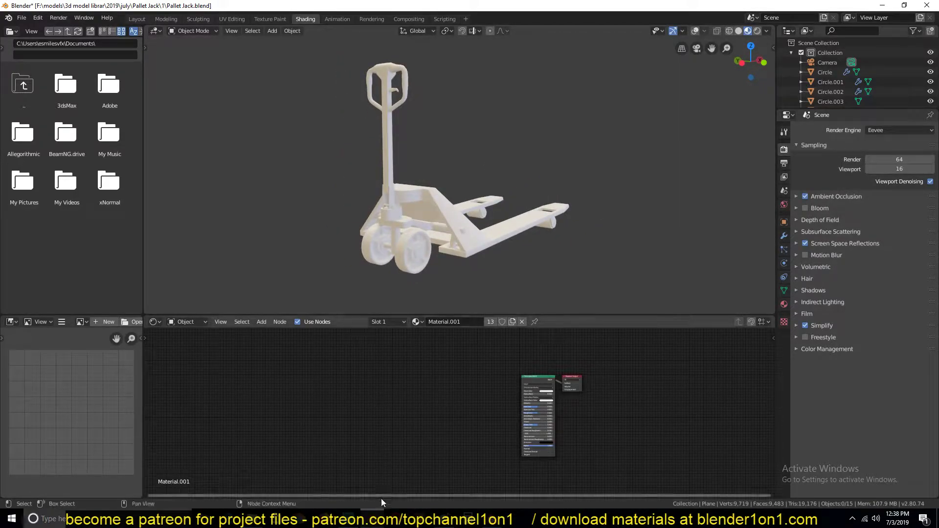
key(alt+Tab)
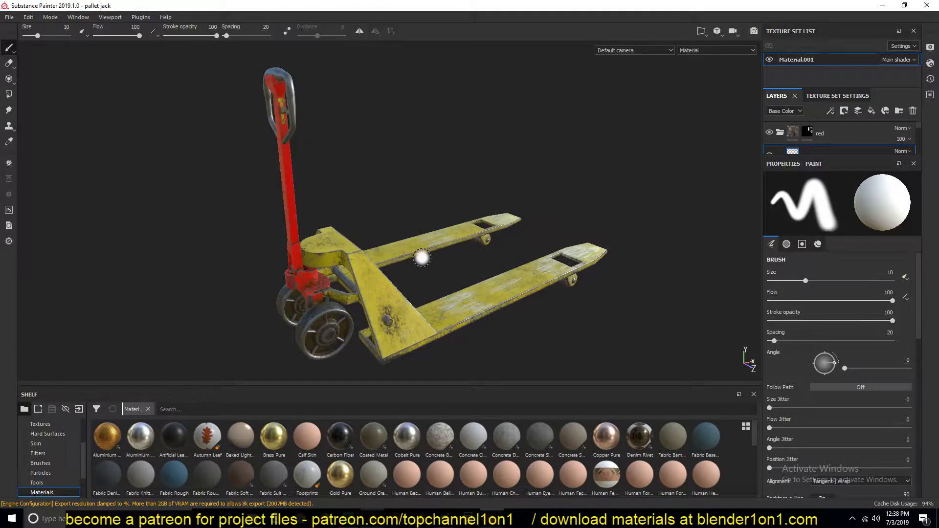
scroll(422, 257, up, 2)
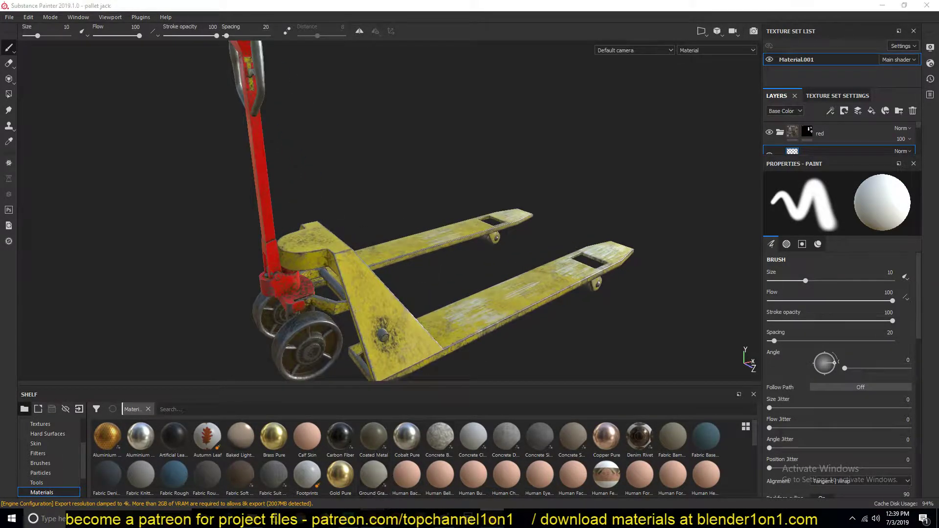
key(alt+Tab)
Step: Frame the Shader Editor's node area and bring up the Add node menu
middle_drag(526, 124, 466, 143)
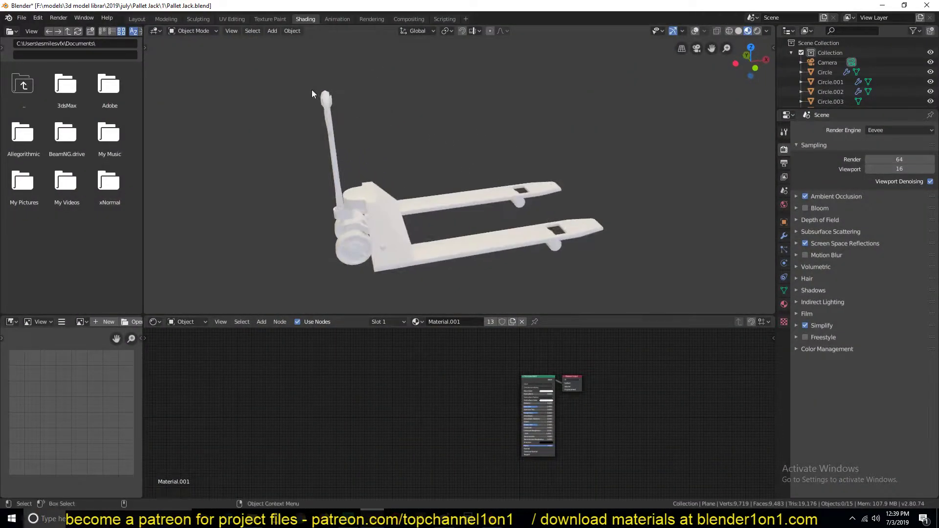
scroll(527, 385, up, 3)
middle_drag(526, 386, 428, 388)
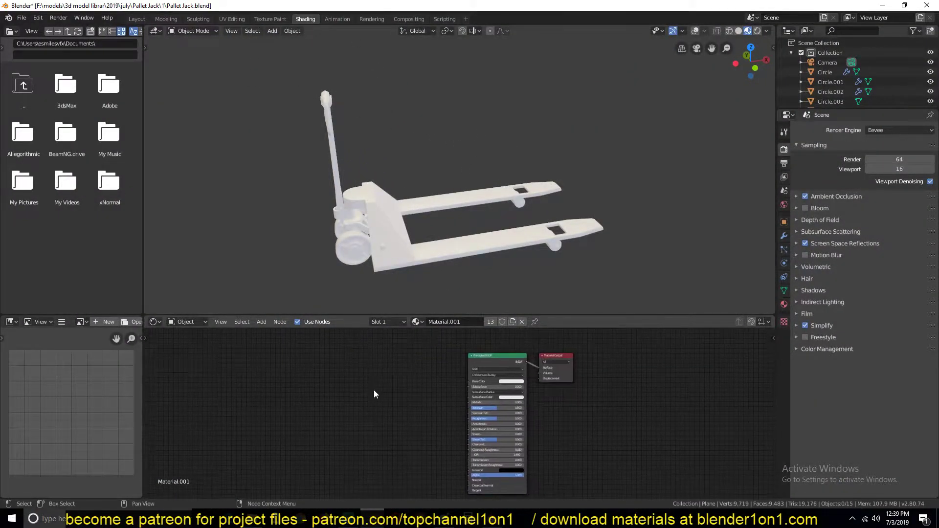
key(shift+a)
Step: Add an Image Texture with a new generated grid image, wired into Base Color
mouse_move(312, 418)
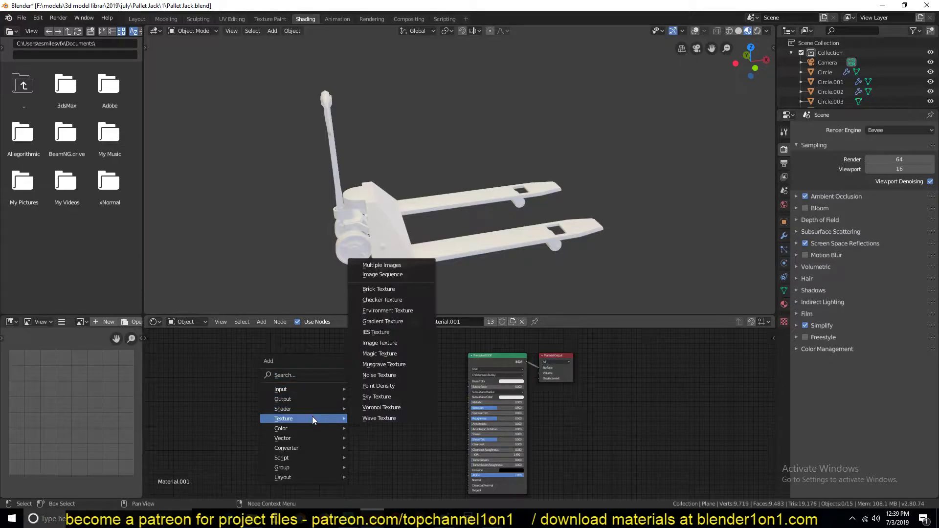
click(407, 340)
click(333, 397)
click(333, 390)
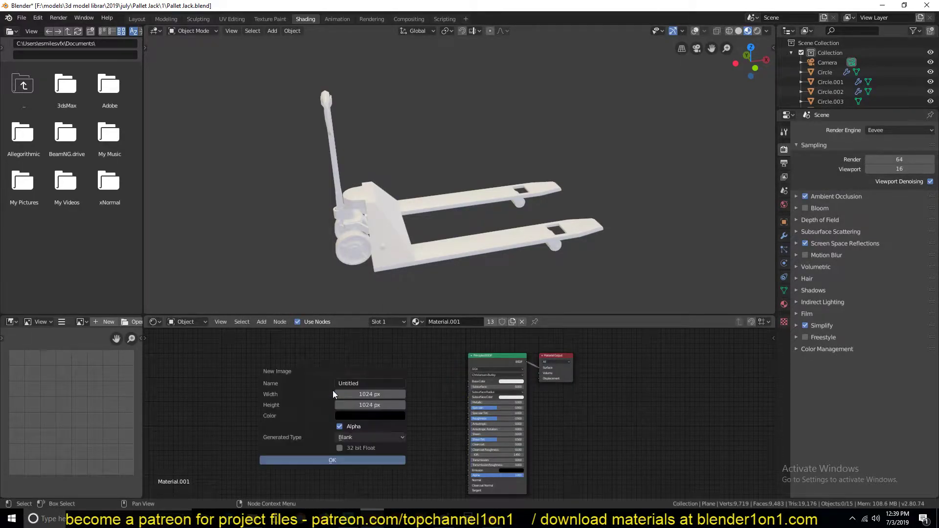
click(362, 436)
click(360, 447)
click(356, 460)
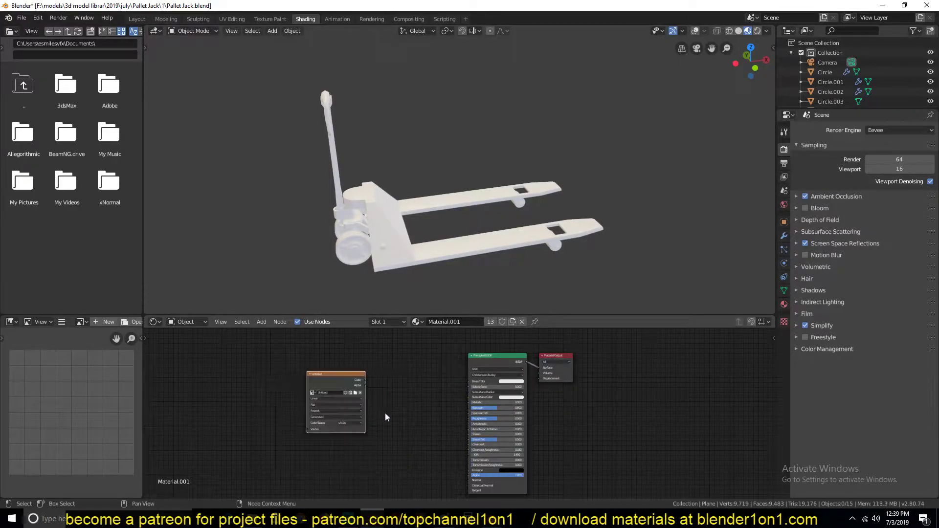
drag(363, 383, 468, 382)
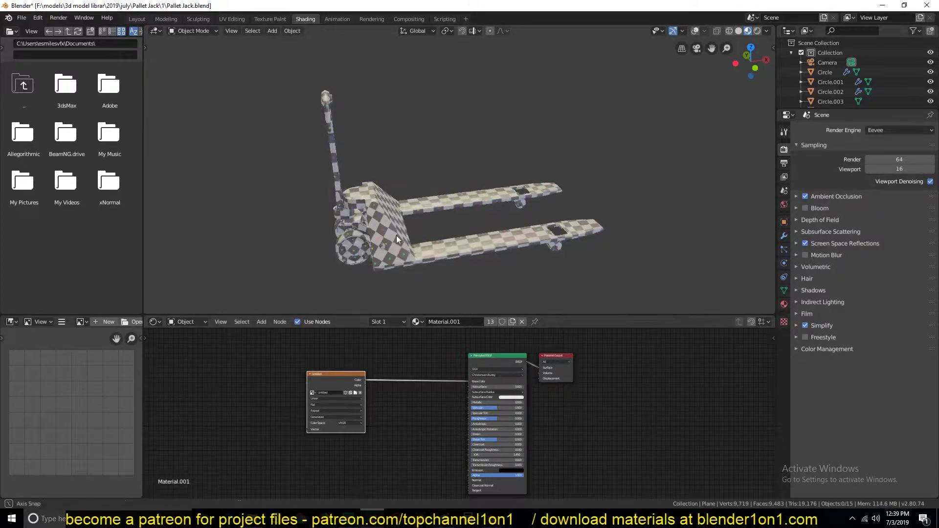
Step: Orbit to inspect the checker pattern, comparing against the Substance Painter window
middle_drag(392, 231, 323, 207)
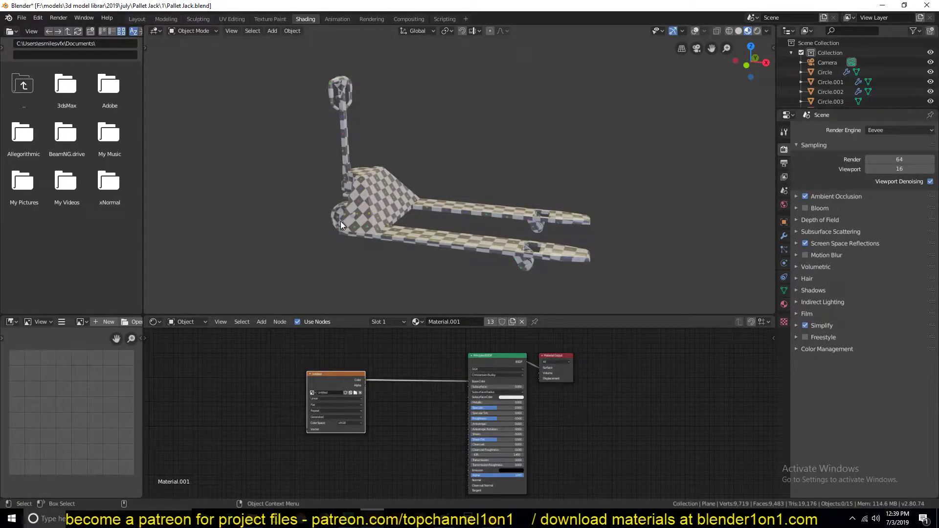
middle_drag(324, 199, 393, 177)
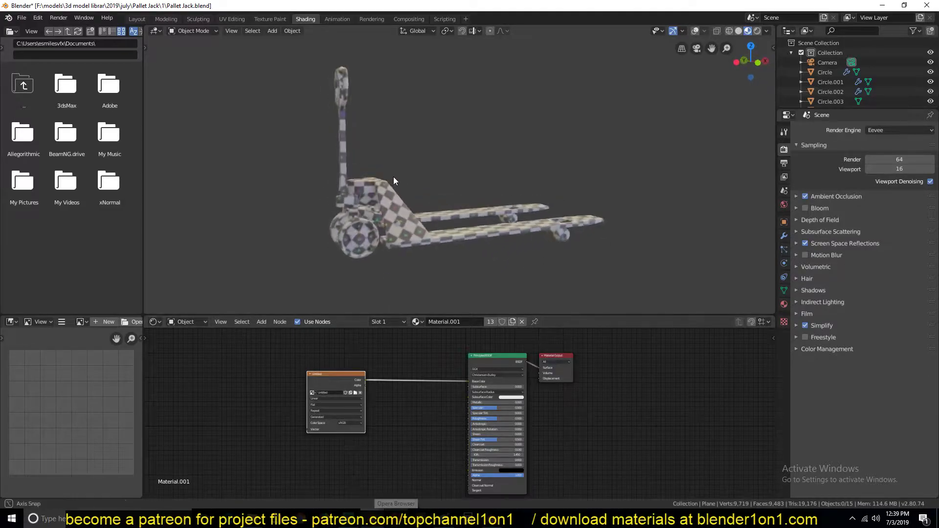
click(397, 518)
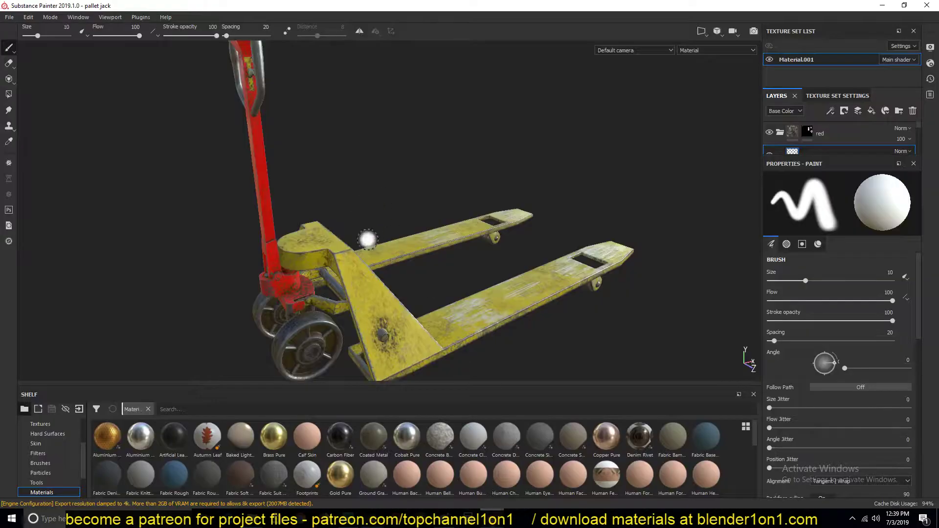
click(376, 518)
middle_drag(314, 113, 340, 81)
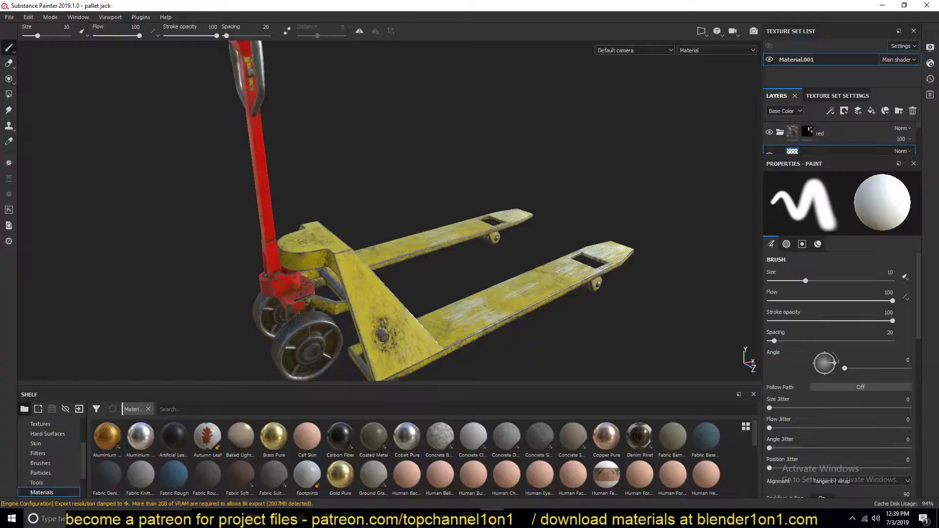
click(491, 517)
click(372, 517)
right_click(372, 518)
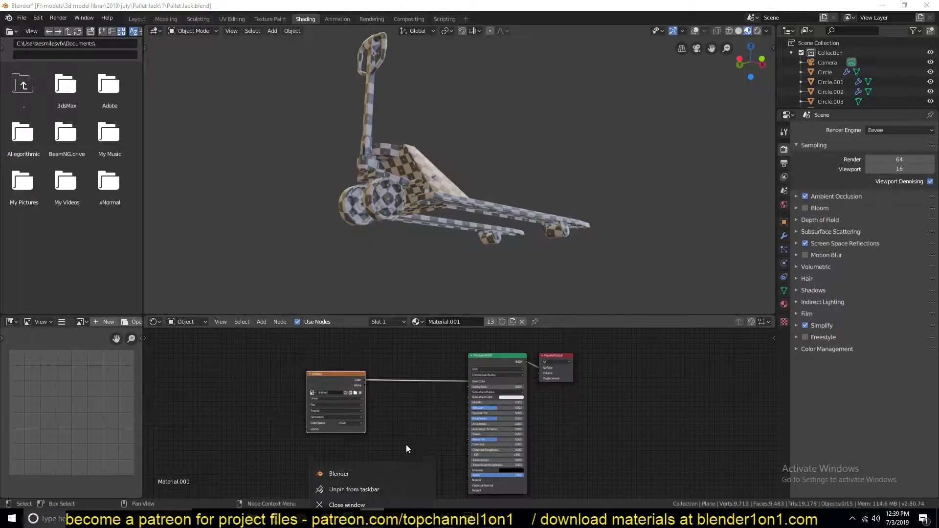
Step: Launch a second Blender with Pallet Jack.blend from Recent Files and disable the Wireframe overlay
click(380, 466)
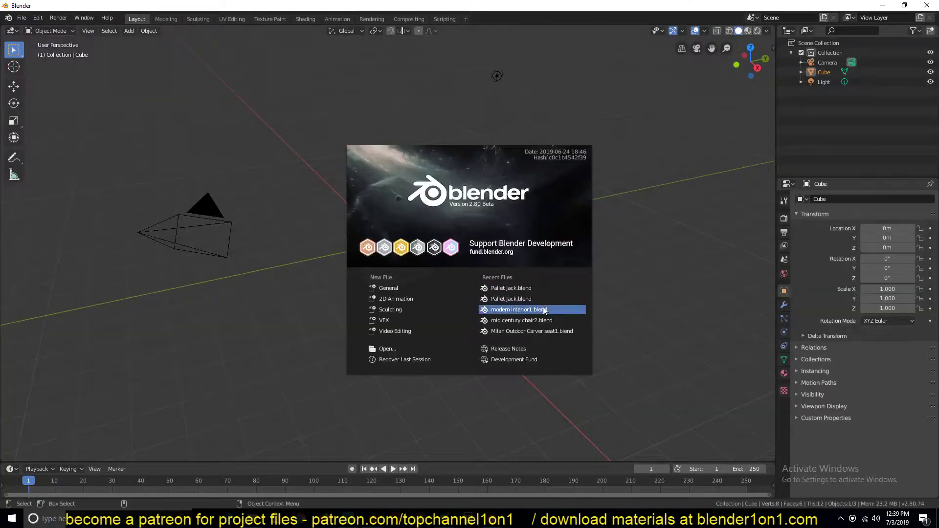
click(536, 299)
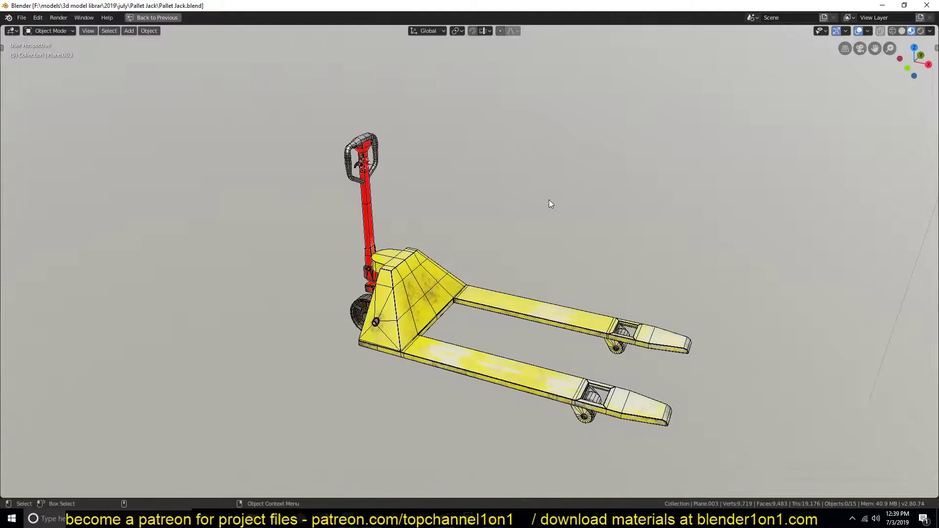
middle_drag(549, 204, 665, 135)
click(869, 31)
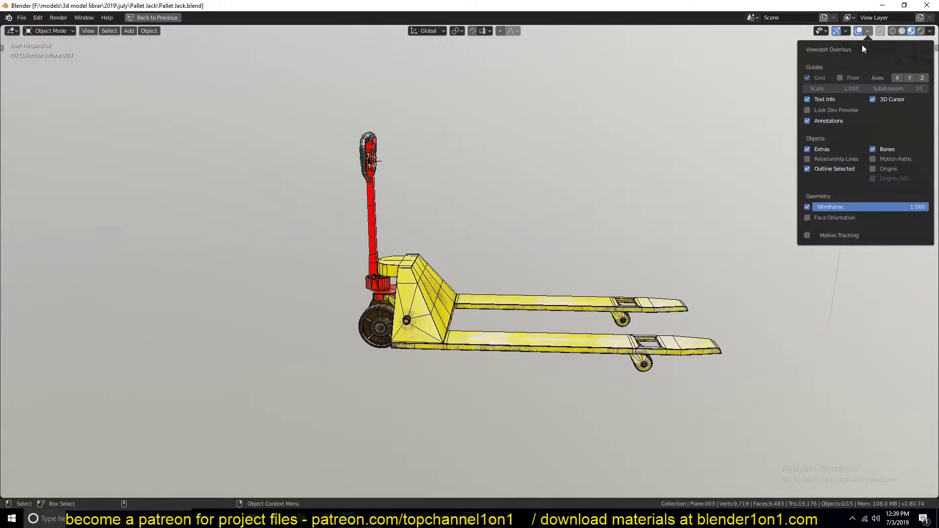
click(808, 207)
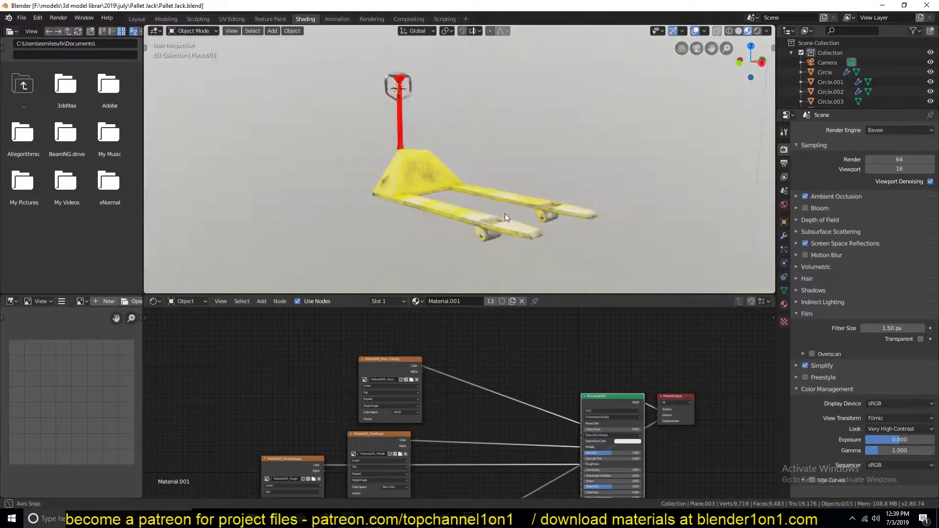
Step: Orbit the finished red-and-yellow pallet jack to a straight side view
middle_drag(505, 213, 497, 195)
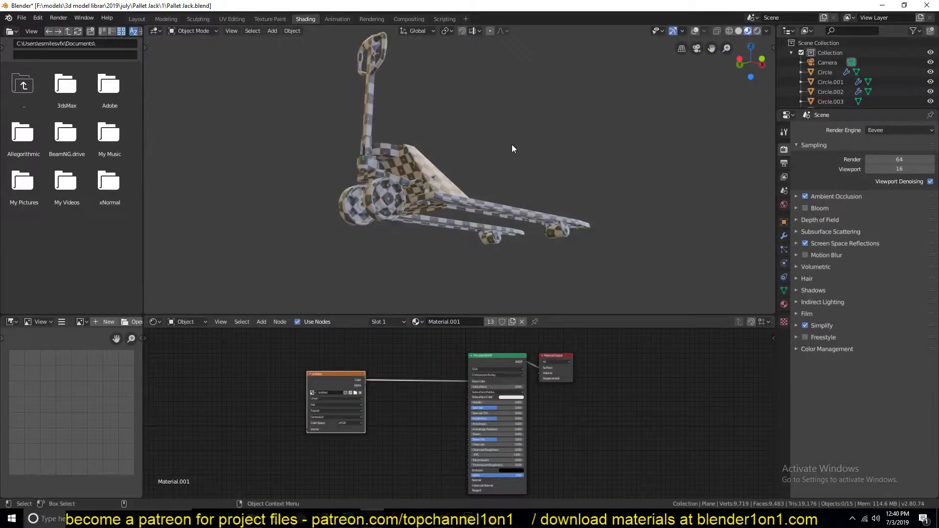
middle_drag(512, 145, 454, 163)
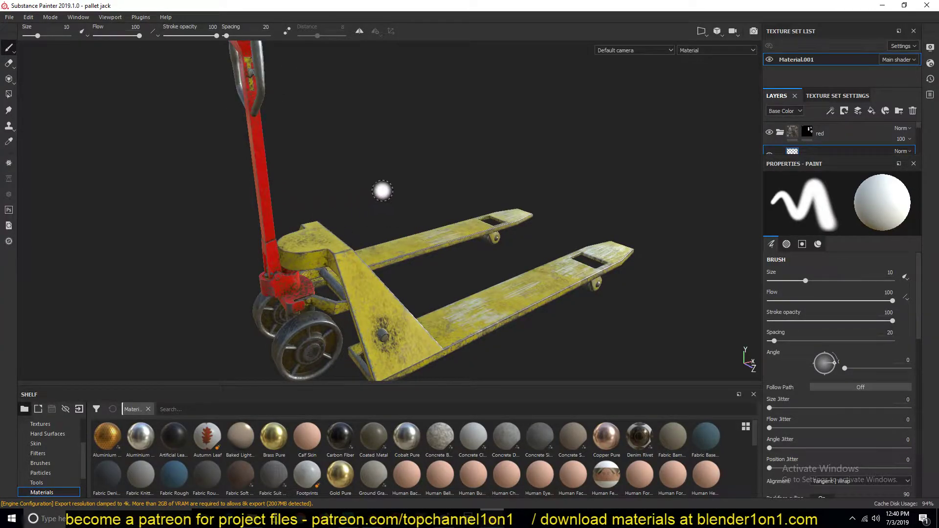
Step: Delete the checker Image Texture node in Blender, then switch to Substance Painter
alt+drag(406, 181, 328, 154)
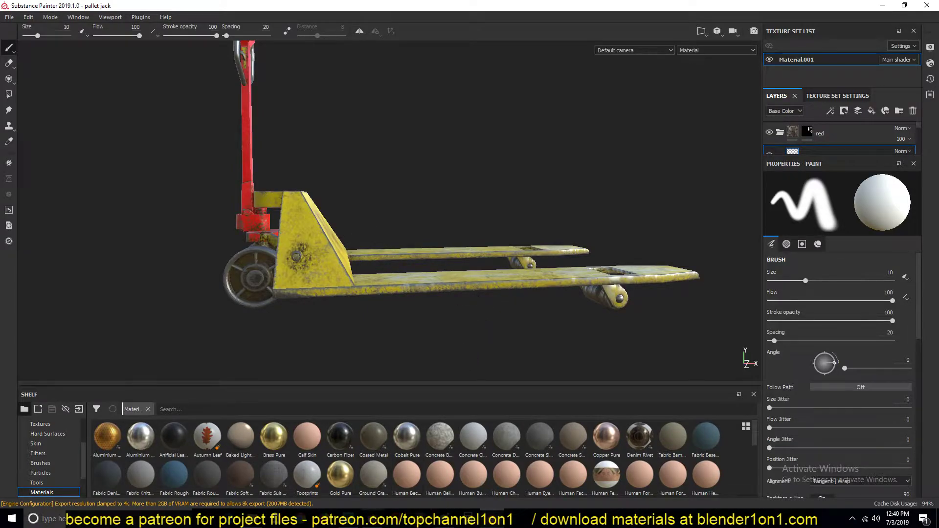
click(411, 518)
middle_drag(386, 250, 409, 304)
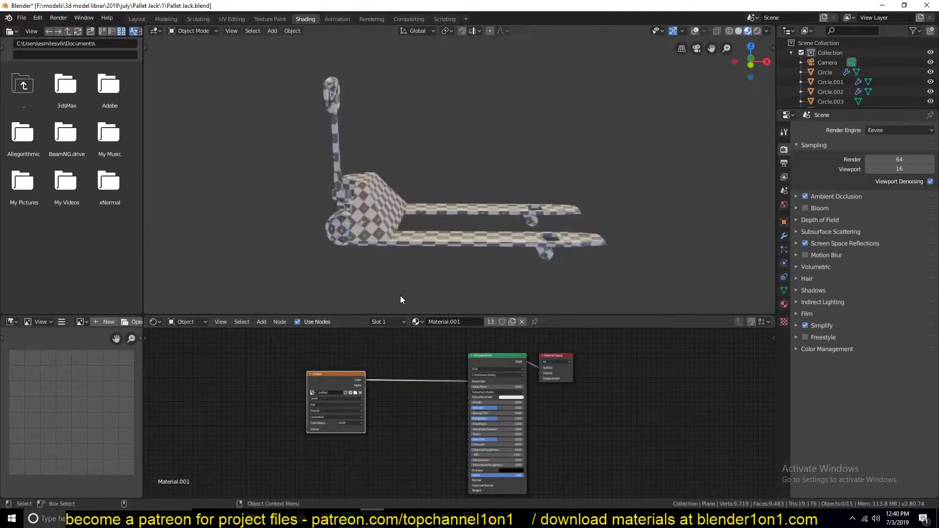
key(x)
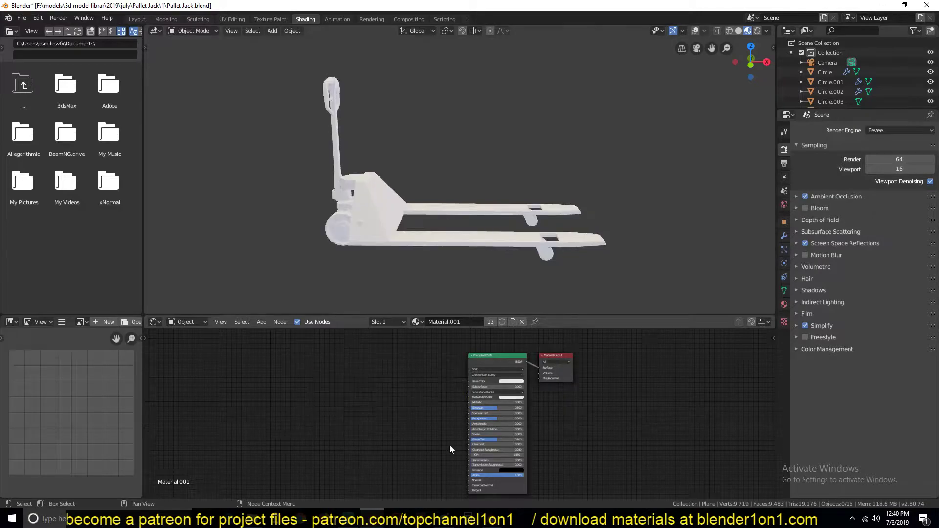
middle_drag(393, 160, 404, 165)
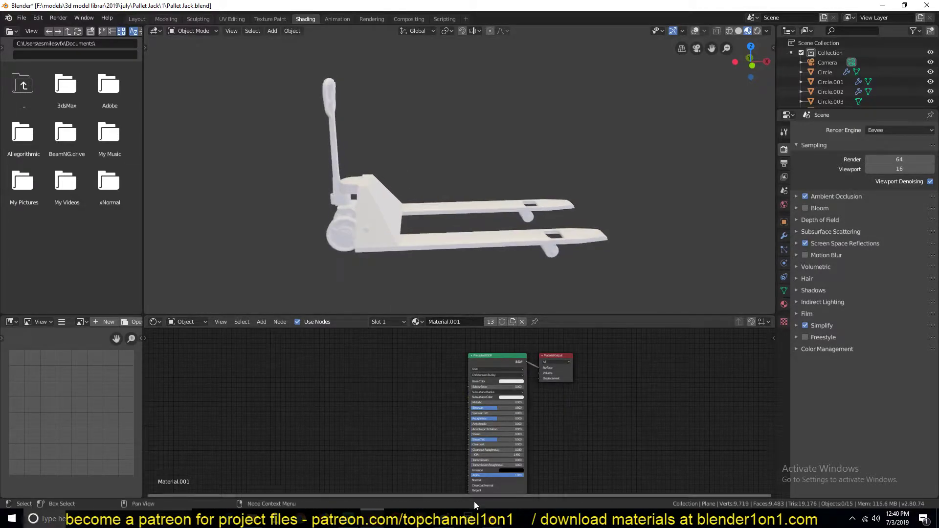
key(alt+Tab)
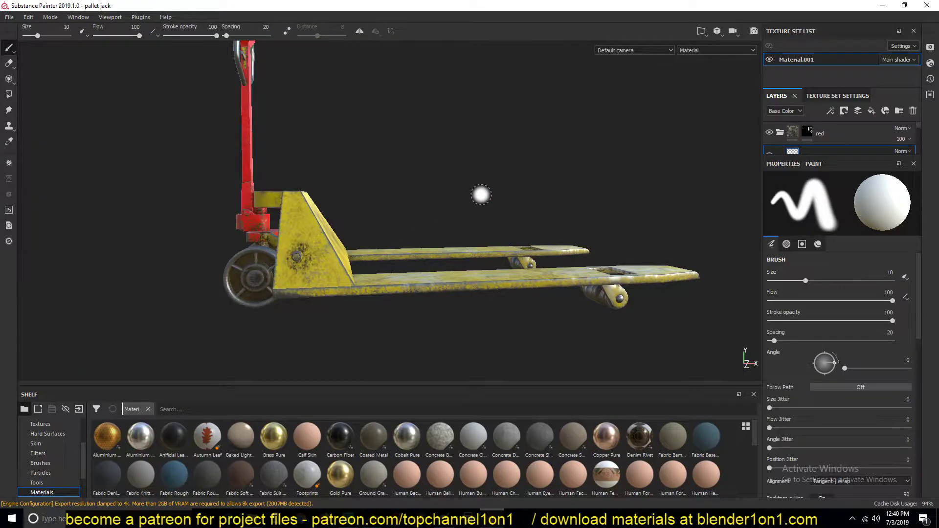
Step: Enlarge the Layers panel, select Cobalt Pure, and open its mg_metal_edge generator settings
alt+drag(485, 192, 597, 157)
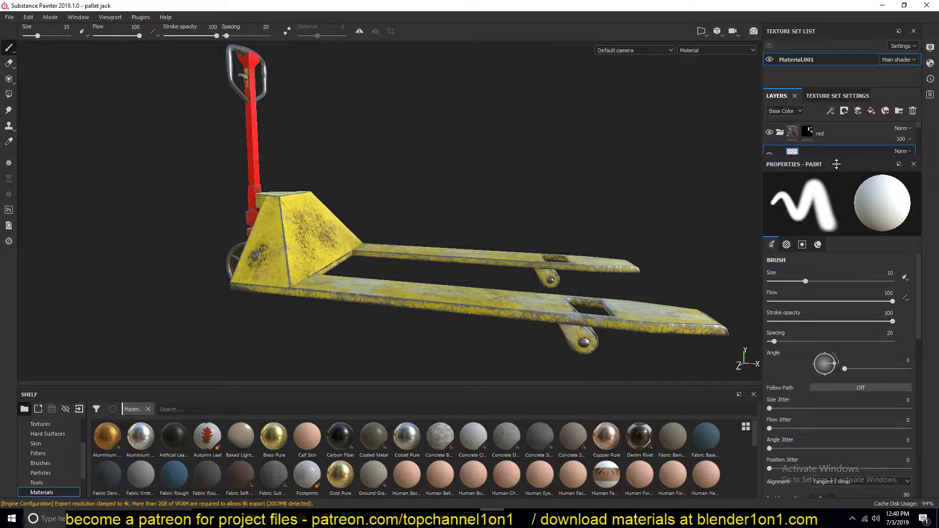
drag(836, 154, 836, 231)
scroll(826, 213, down, 2)
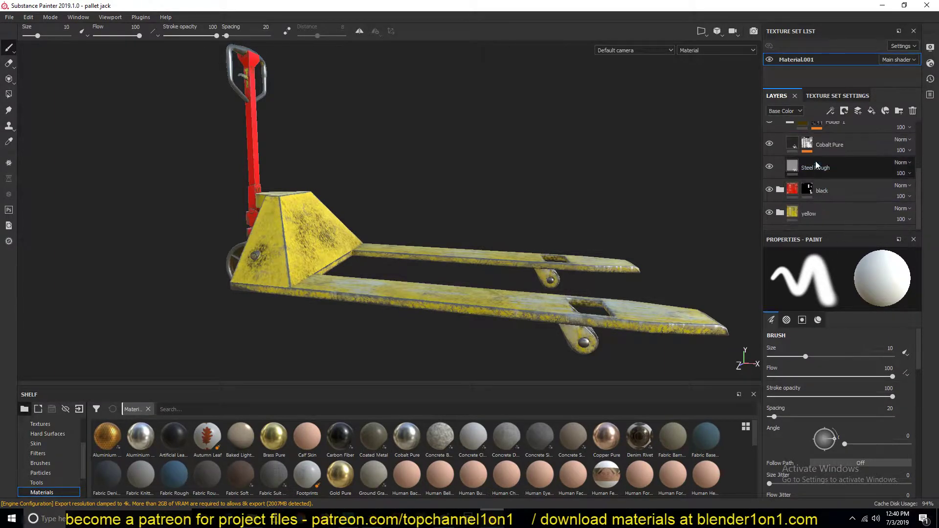
click(806, 145)
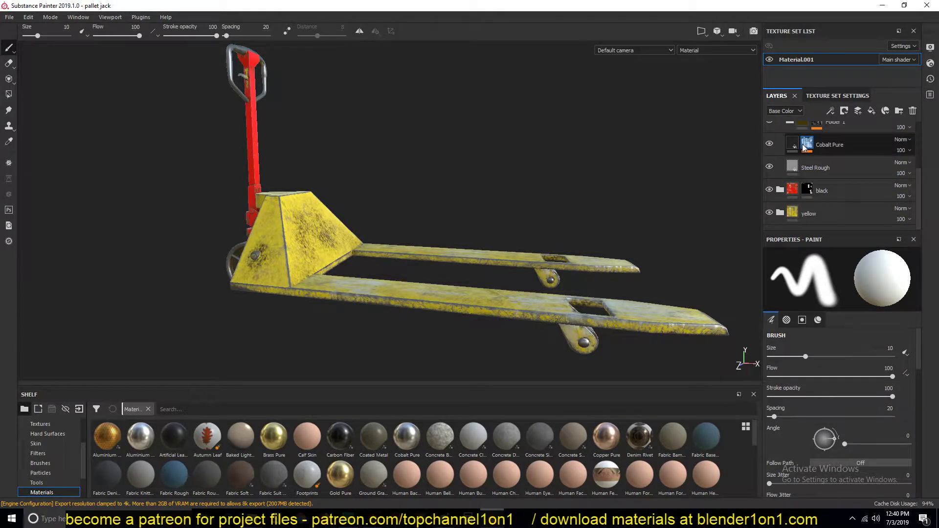
scroll(806, 372, down, 3)
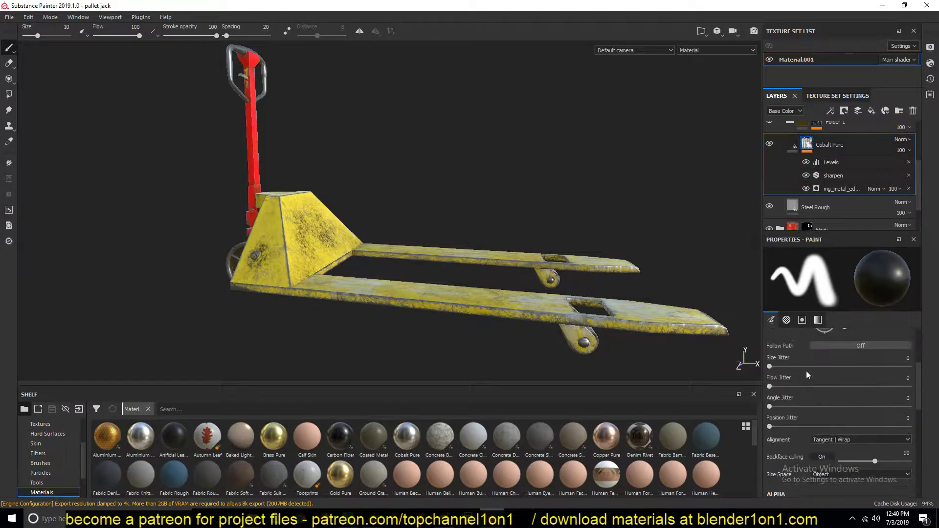
scroll(807, 371, down, 6)
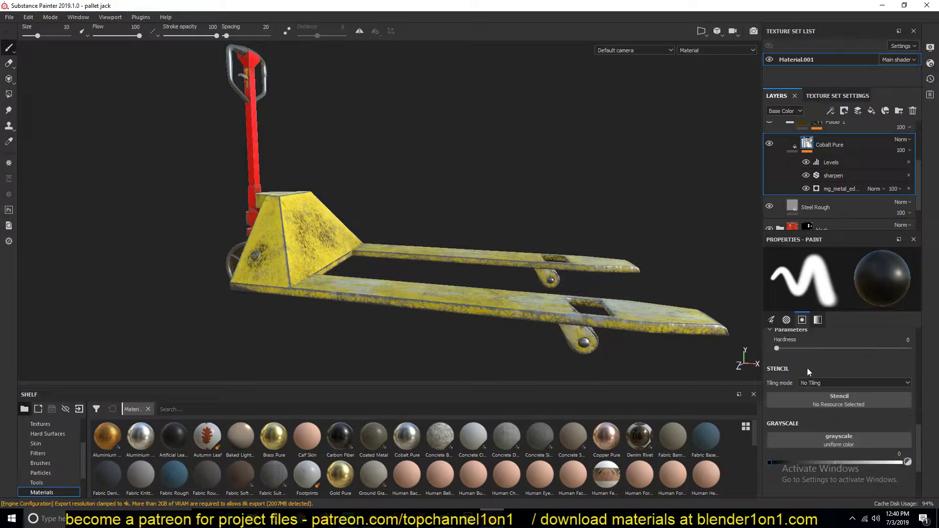
scroll(807, 368, up, 4)
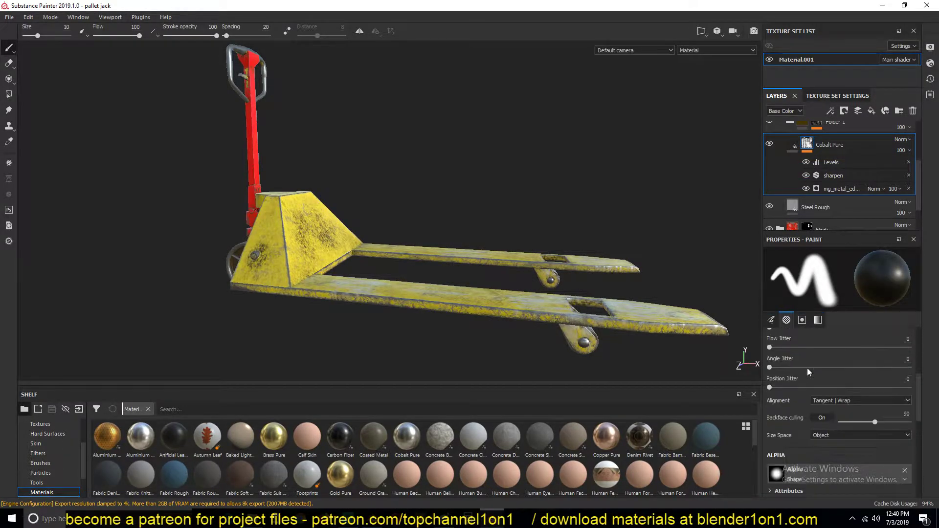
click(842, 188)
scroll(820, 348, down, 5)
scroll(819, 349, up, 2)
scroll(820, 333, down, 2)
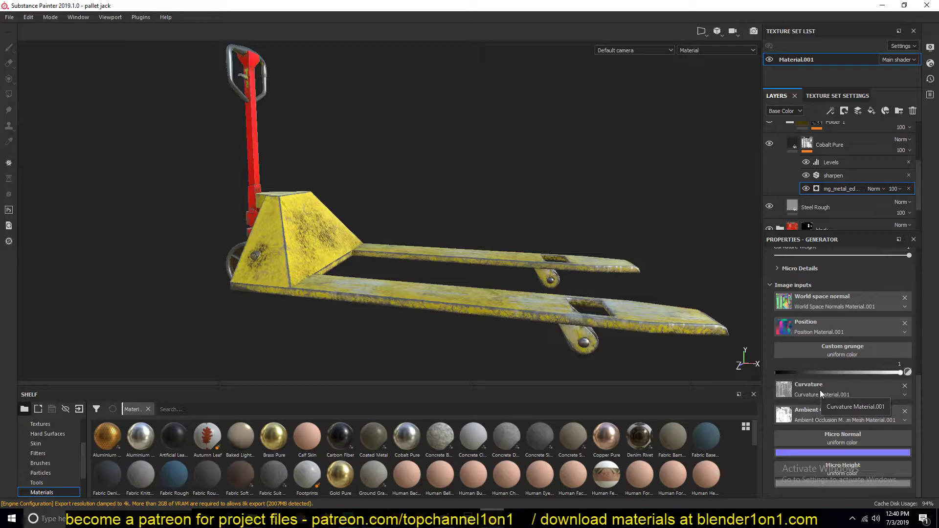
scroll(334, 210, down, 4)
scroll(333, 224, up, 5)
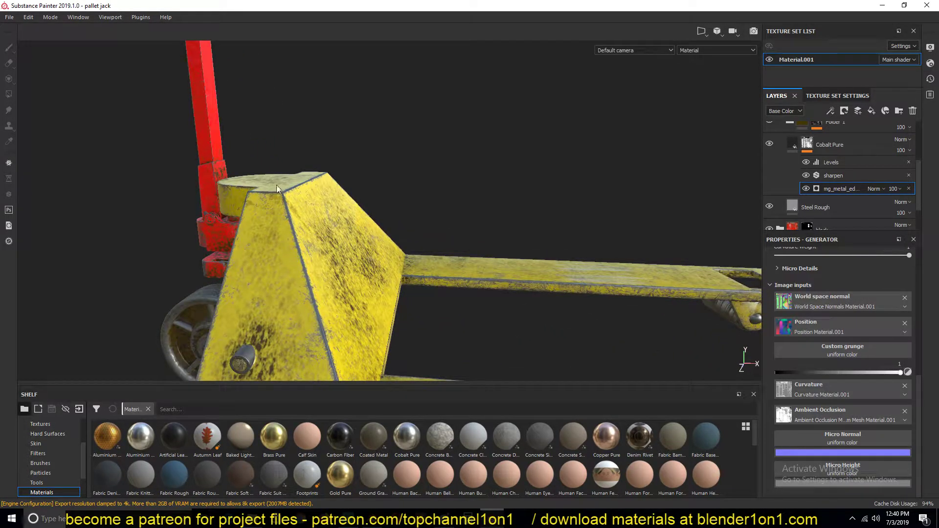
alt+drag(321, 172, 236, 184)
scroll(265, 187, down, 3)
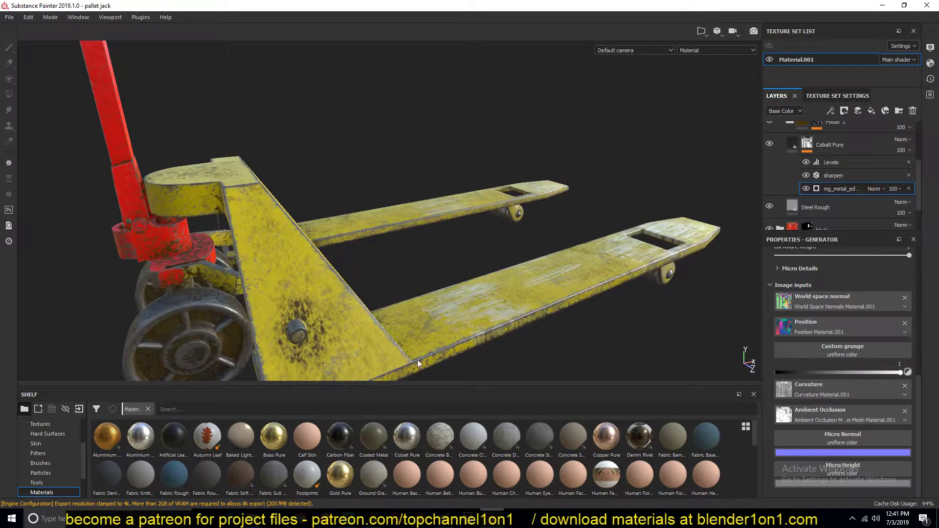
alt+drag(572, 303, 248, 272)
alt+drag(268, 205, 132, 164)
scroll(224, 203, down, 5)
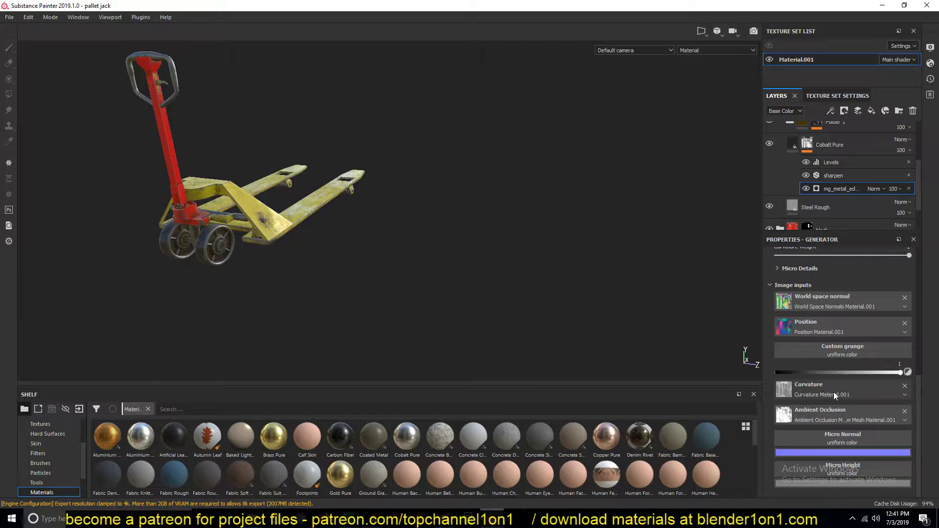
scroll(289, 203, down, 2)
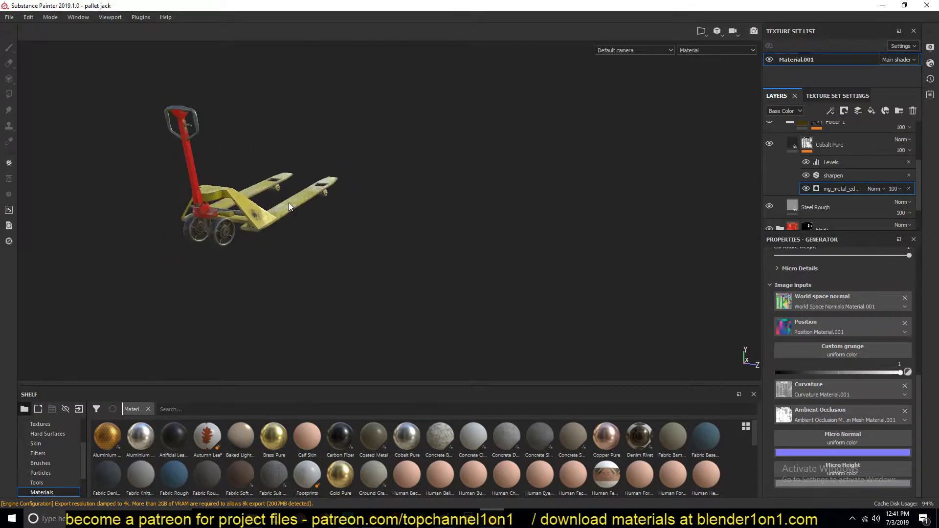
scroll(289, 202, up, 3)
alt+drag(281, 223, 148, 198)
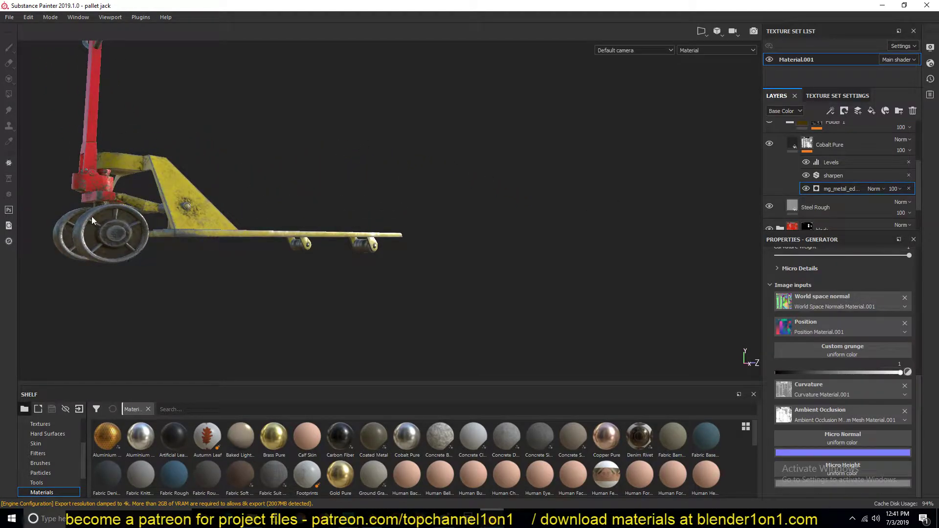
alt+drag(95, 214, 133, 233)
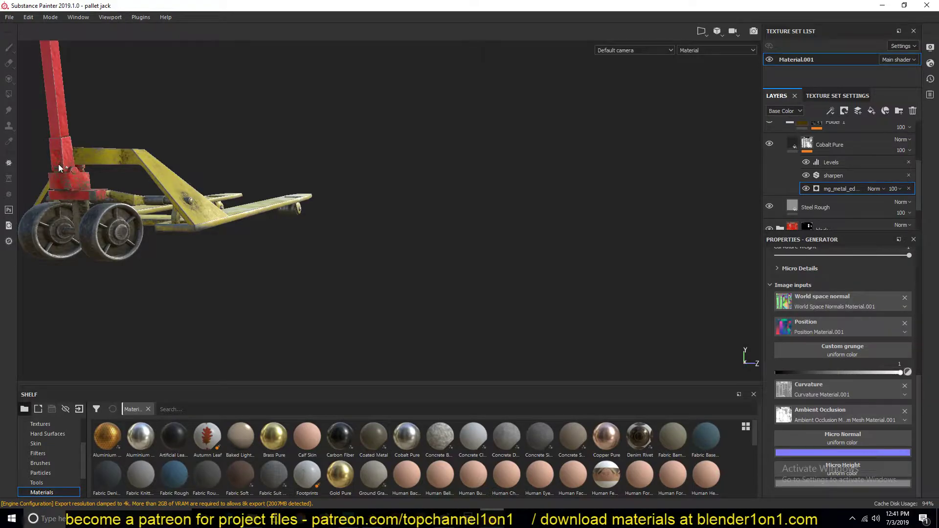
alt+drag(237, 164, 307, 266)
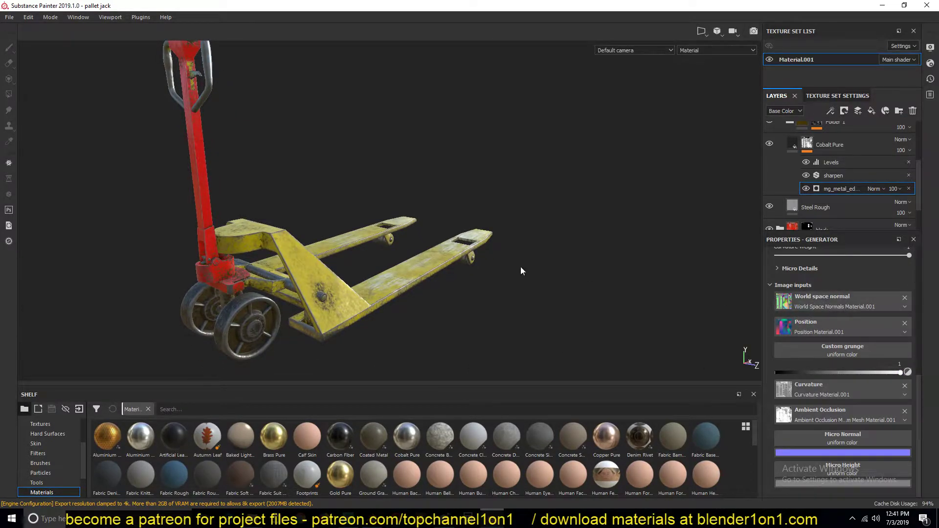
alt+drag(507, 301, 794, 308)
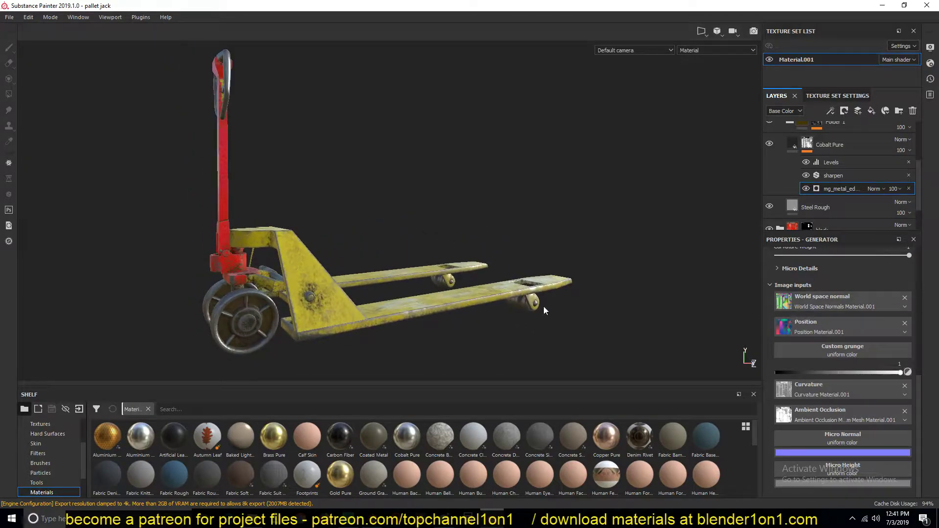
alt+drag(455, 334, 379, 294)
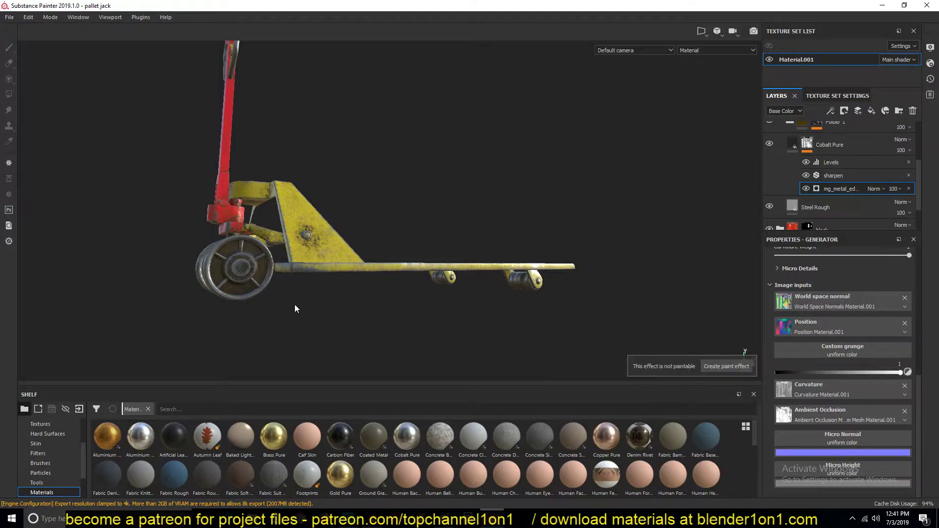
alt+drag(362, 145, 341, 250)
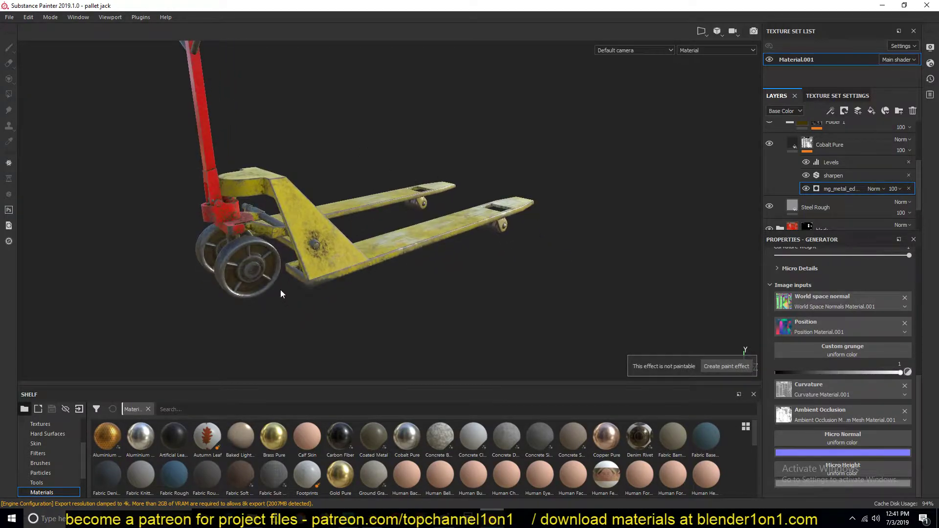
alt+drag(280, 288, 270, 277)
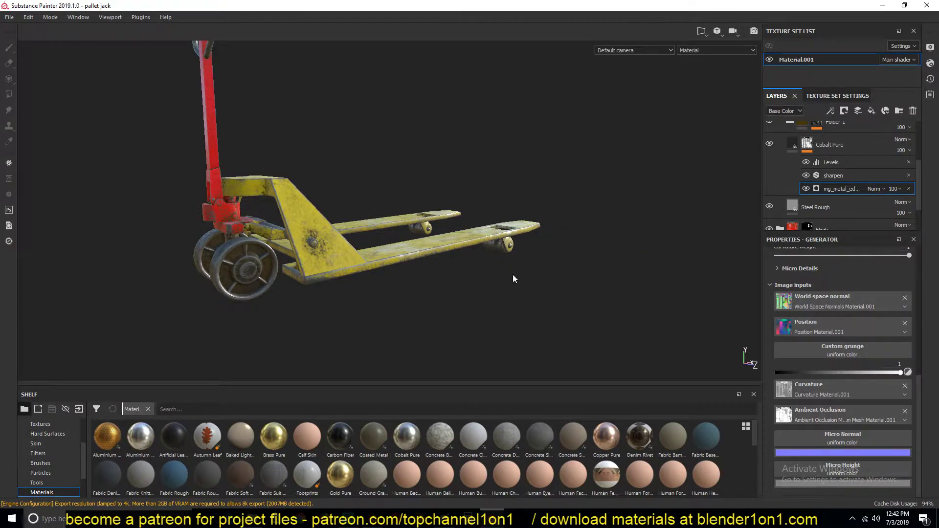
scroll(471, 290, down, 3)
scroll(472, 290, up, 4)
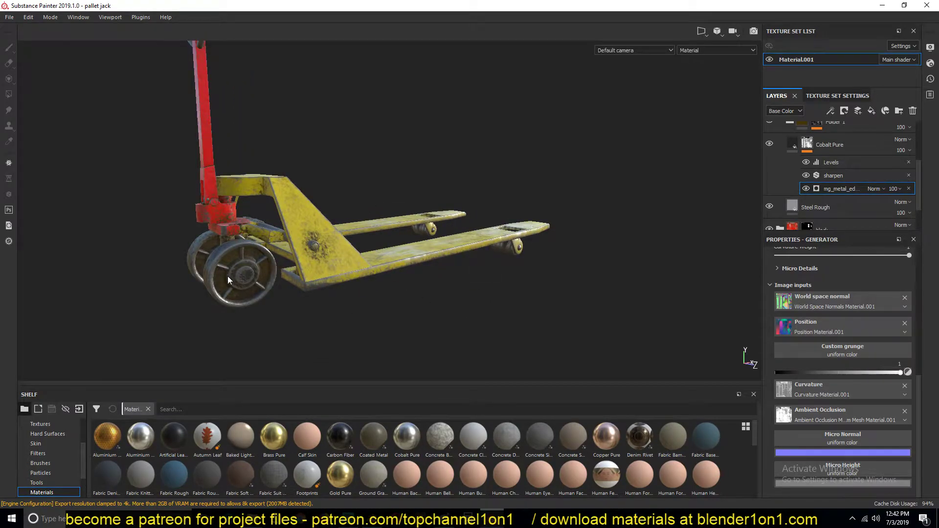
alt+drag(301, 222, 301, 226)
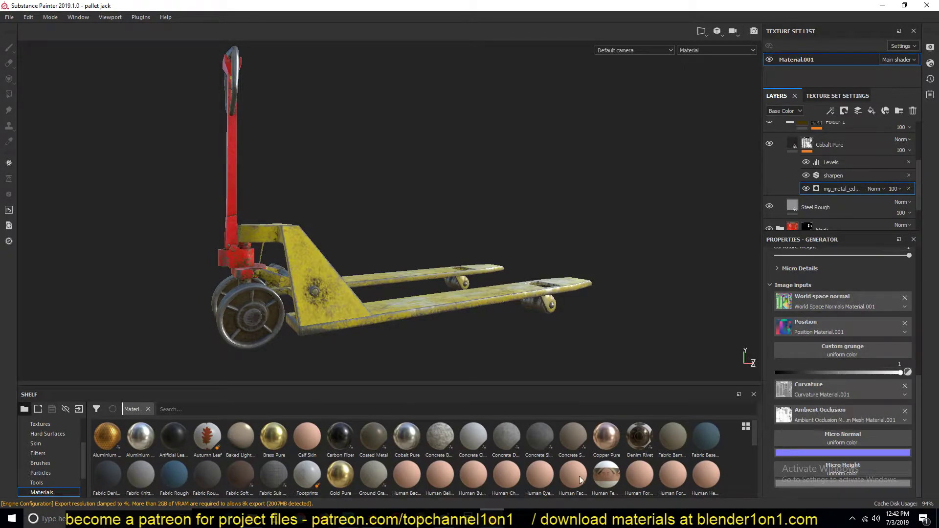
drag(551, 495, 802, 391)
Step: Switch the viewport to rendered shading and set the render engine to Cycles
click(492, 518)
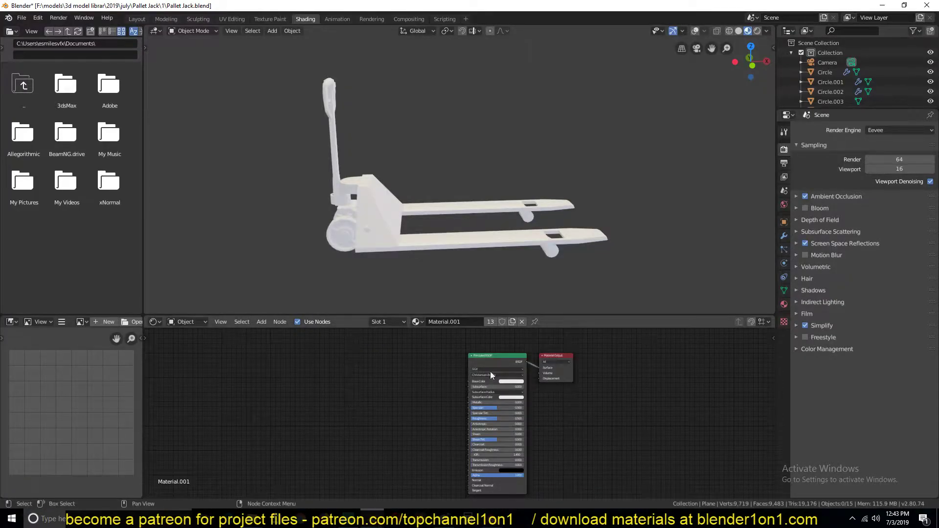
scroll(366, 408, up, 2)
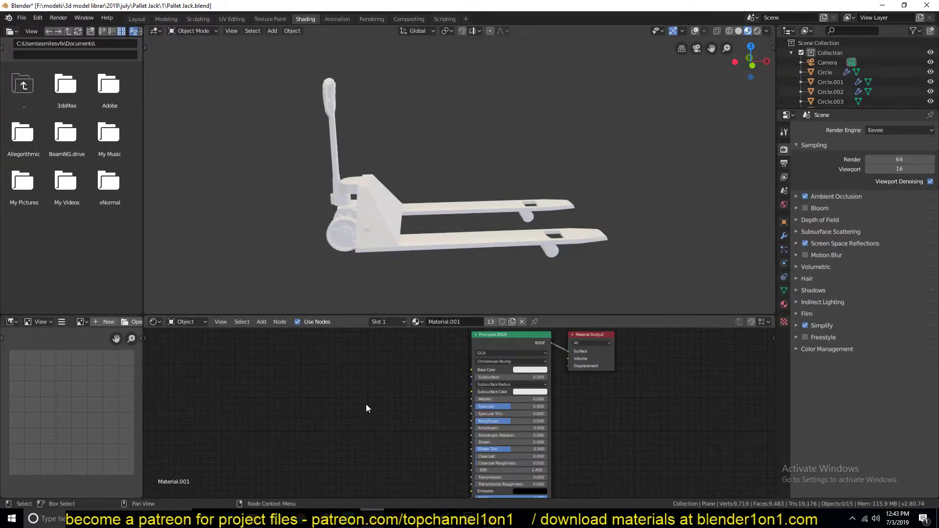
click(757, 32)
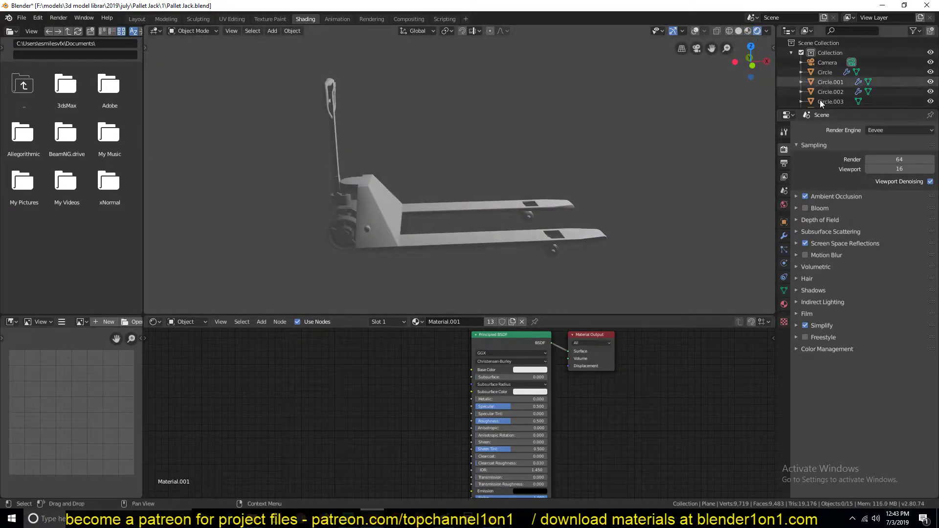
click(884, 130)
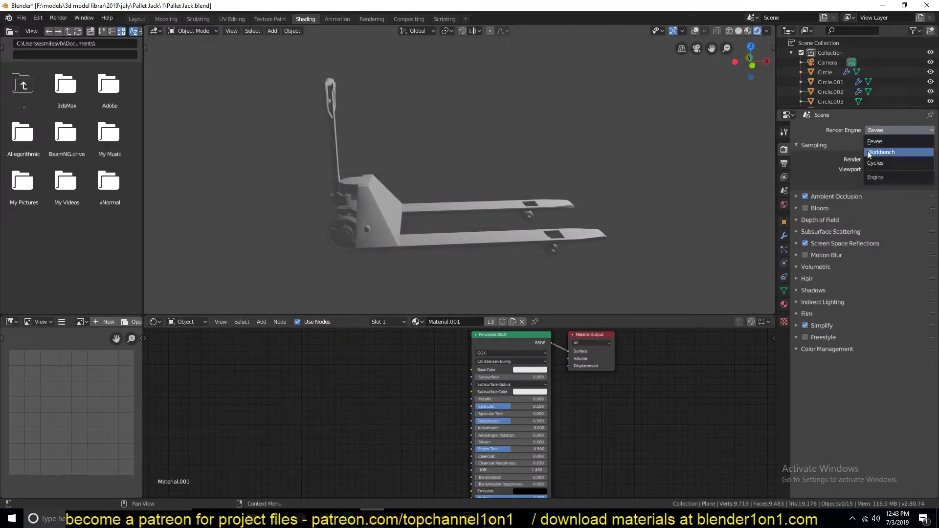
click(875, 163)
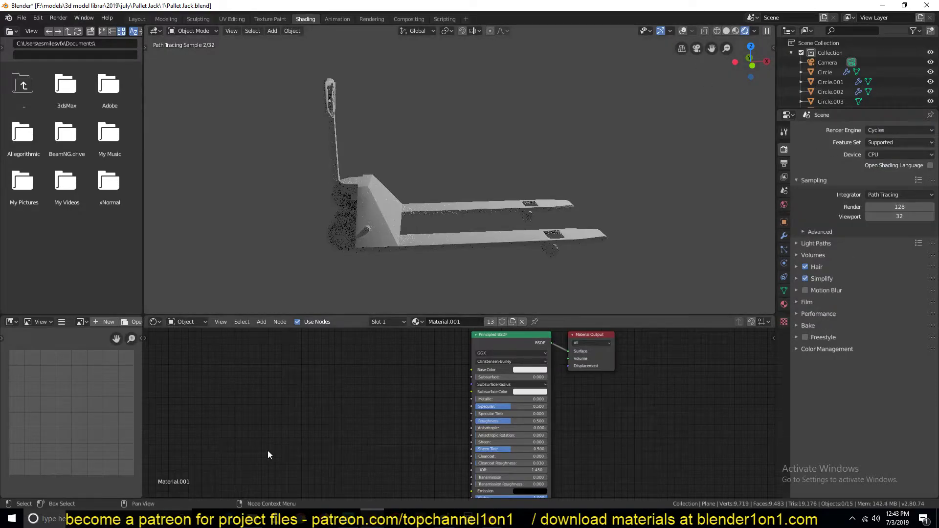
Step: Add a Geometry input node to Material.001's node tree
key(shift+a)
key(shift+a)
mouse_move(197, 335)
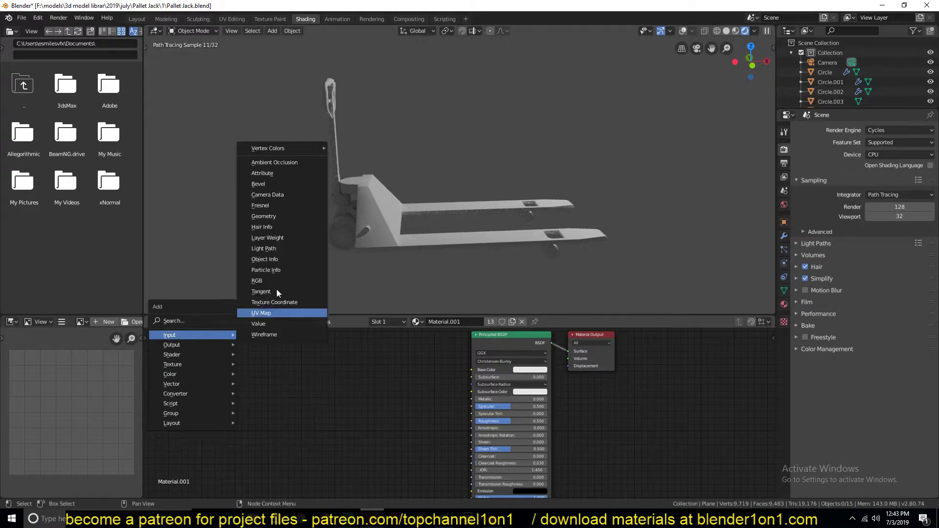
click(276, 217)
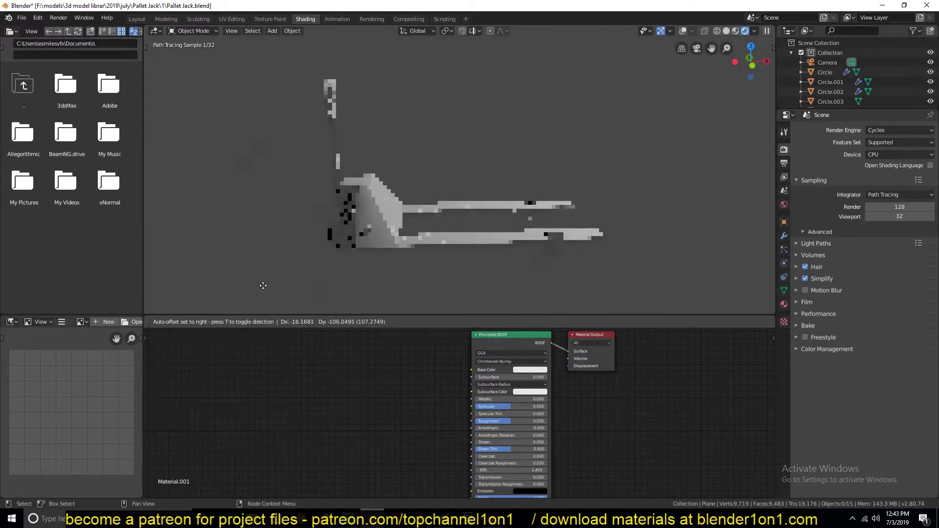
click(237, 356)
key(shift+a)
mouse_move(350, 424)
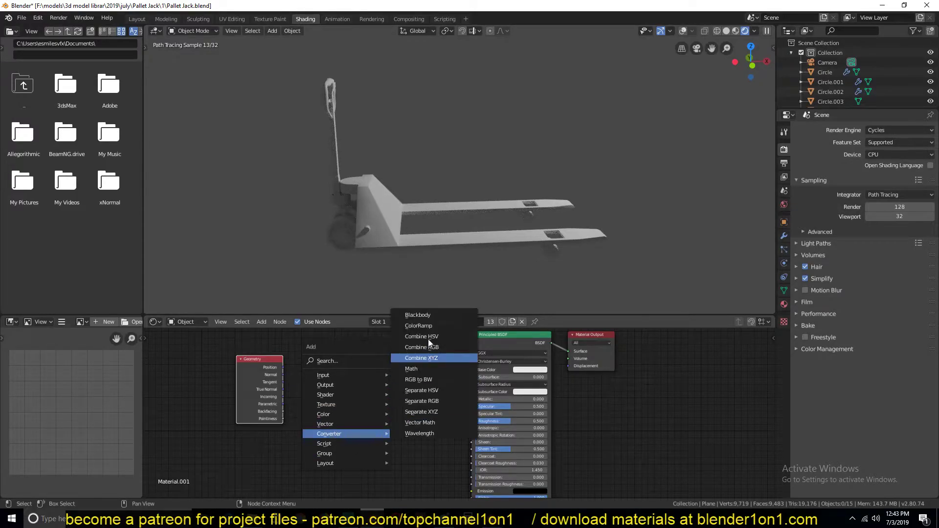
Step: Add a ColorRamp fed by Pointiness and preview its output on the pallet jack
click(418, 326)
click(326, 370)
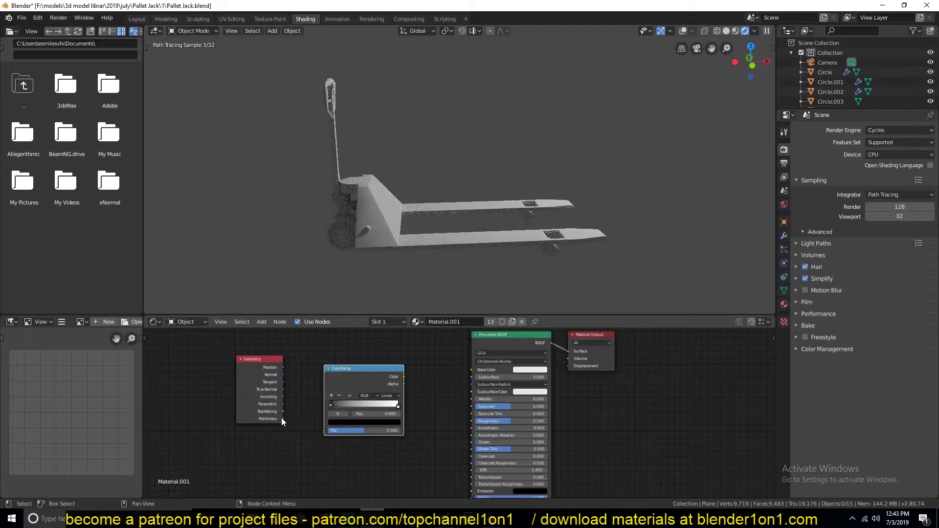
drag(283, 419, 325, 431)
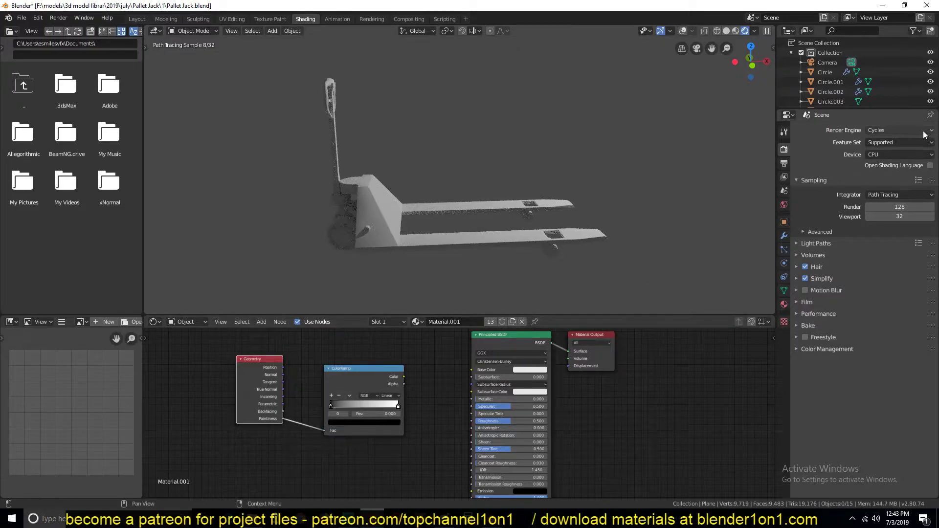
ctrl+shift+click(370, 379)
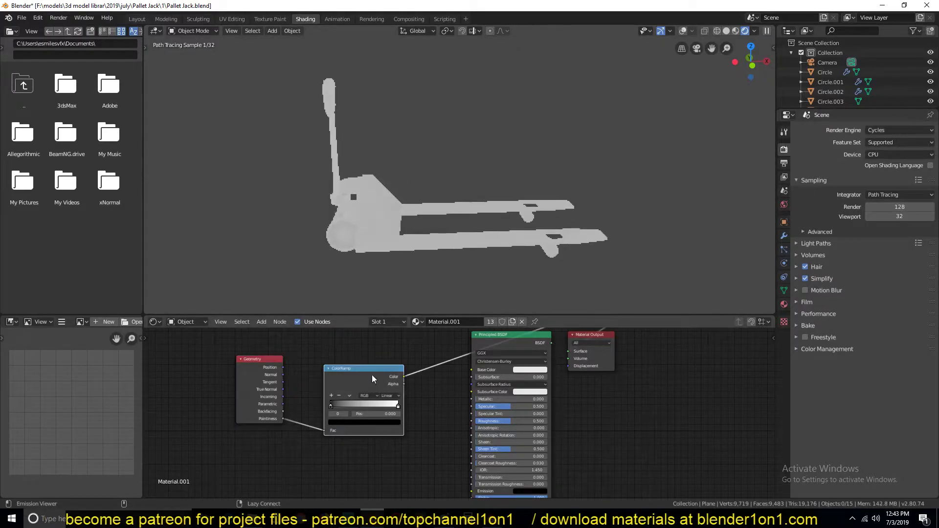
Step: Slide the ColorRamp's black stop right to narrow the ramp, and disable Simplify
scroll(395, 210, up, 5)
scroll(402, 208, down, 2)
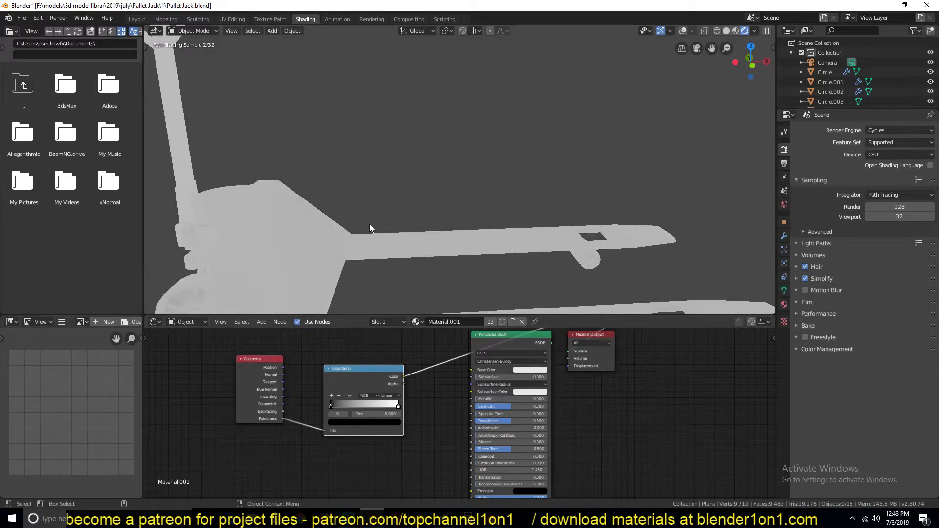
scroll(409, 191, down, 2)
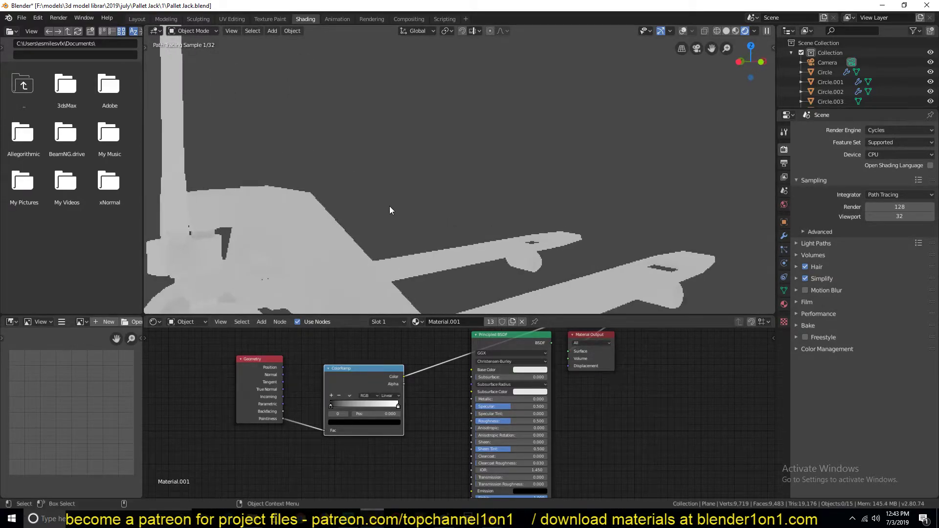
drag(335, 403, 381, 406)
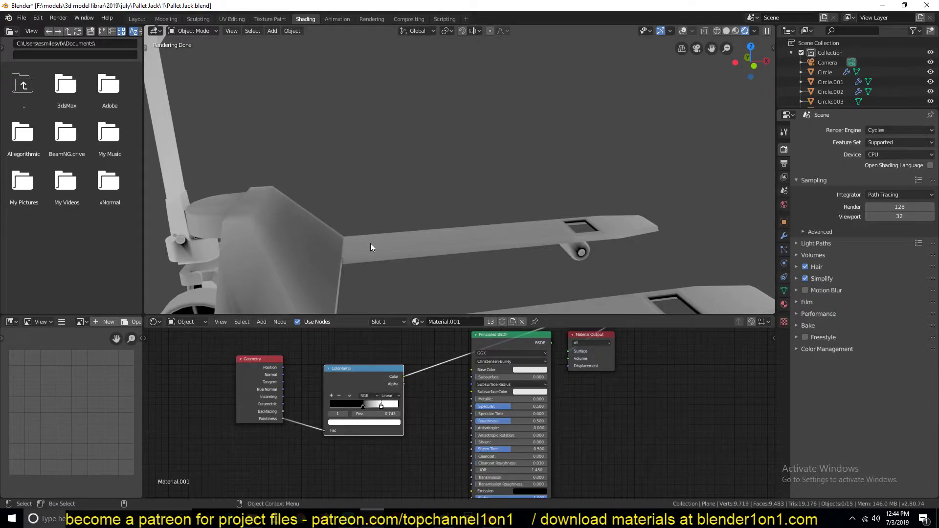
click(805, 278)
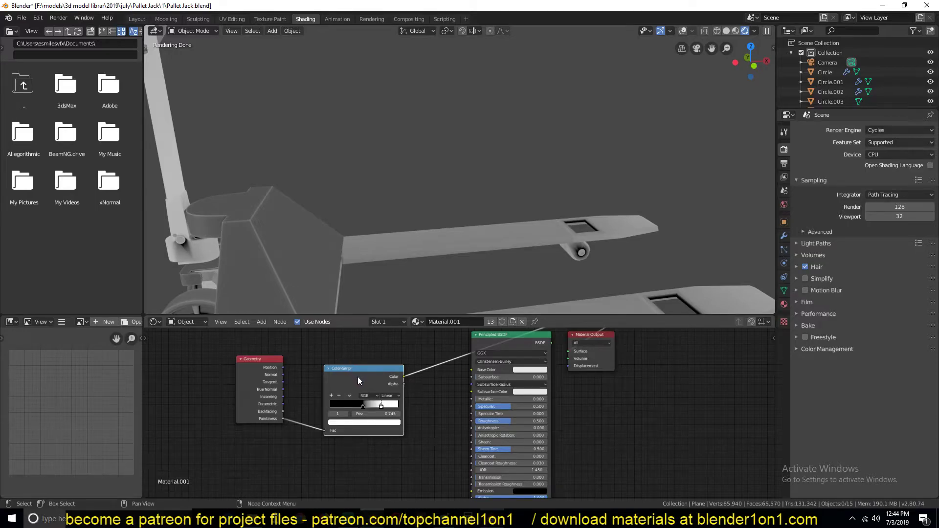
Step: Move the ColorRamp node, switch to Material Preview shading, and pan to the Viewer node
drag(401, 386, 390, 369)
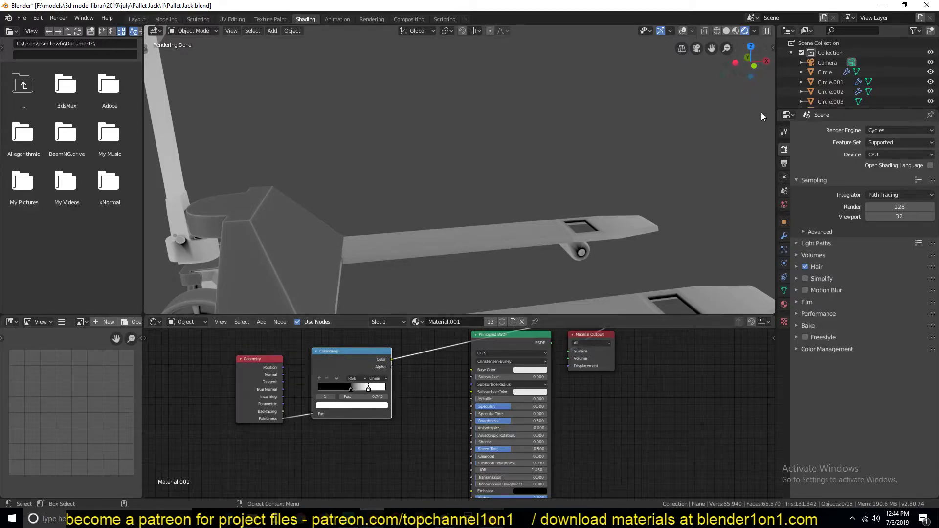
click(735, 31)
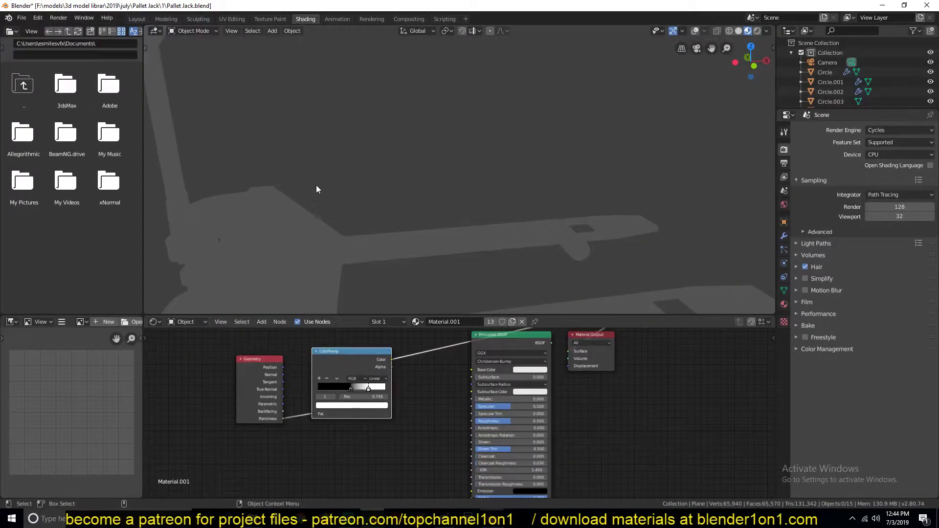
mouse_move(384, 182)
middle_down()
mouse_move(367, 191)
mouse_move(337, 166)
mouse_move(350, 159)
mouse_move(365, 170)
mouse_move(248, 174)
mouse_move(266, 222)
mouse_move(510, 162)
mouse_move(452, 203)
mouse_move(387, 190)
middle_up()
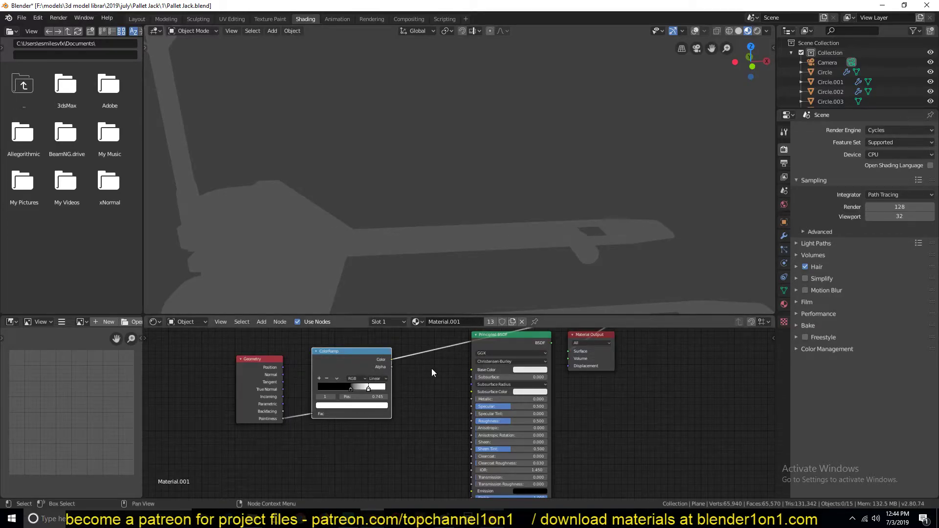
middle_drag(412, 393, 470, 441)
key(shift+a)
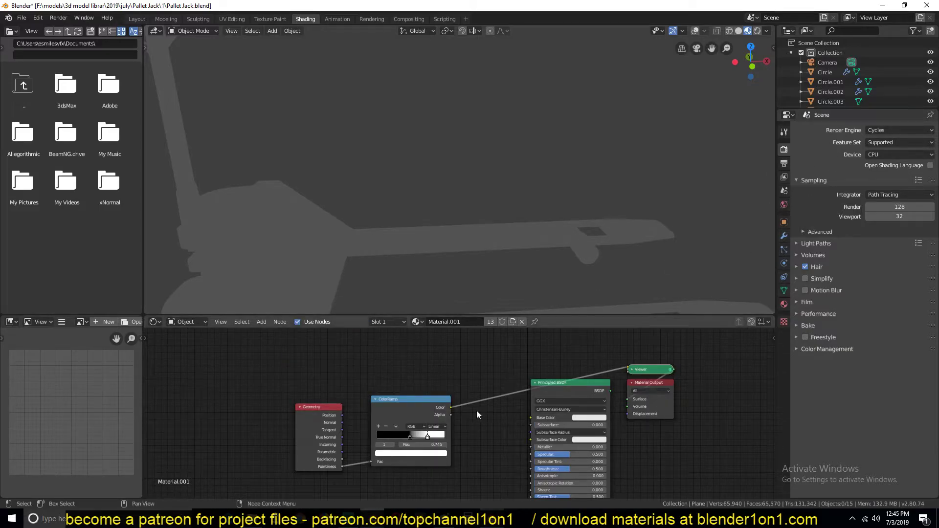
Step: Add an Ambient Occlusion node above Geometry and preview it on the pallet jack
ctrl+shift+click(562, 386)
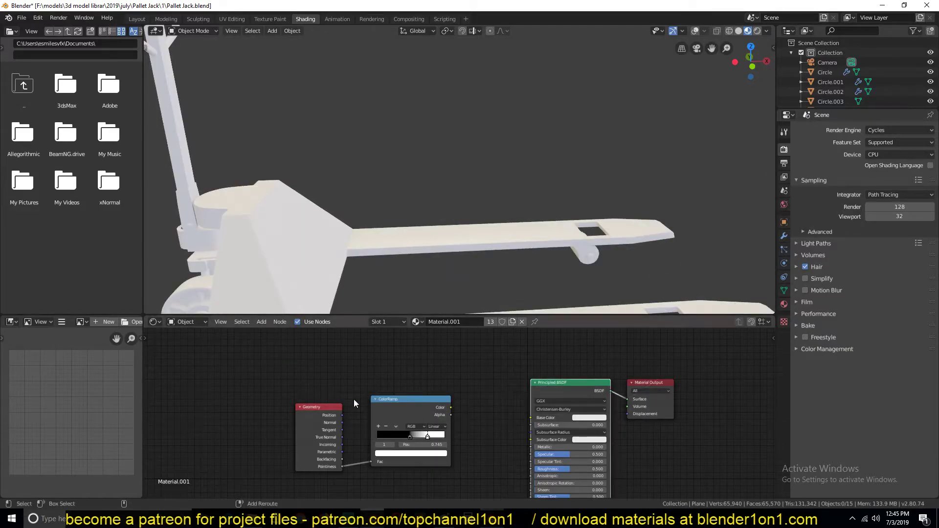
key(shift+a)
mouse_move(342, 303)
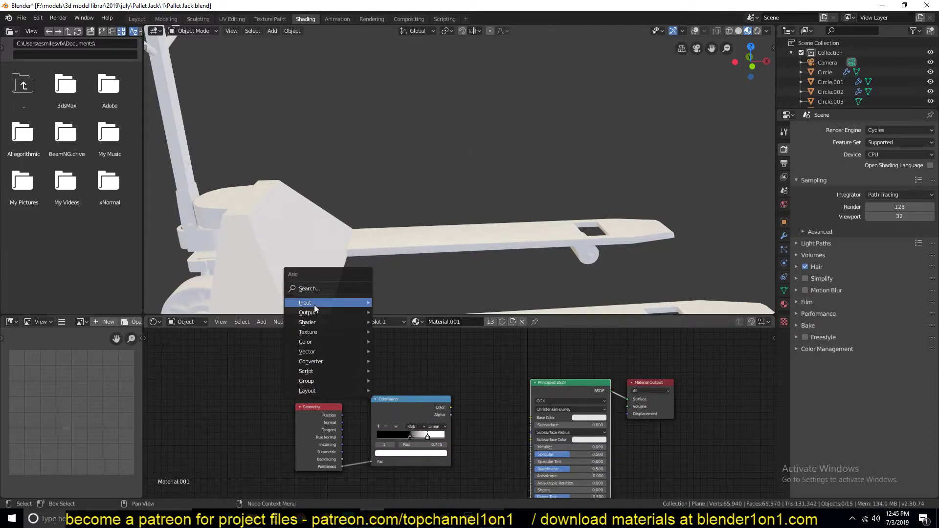
click(418, 130)
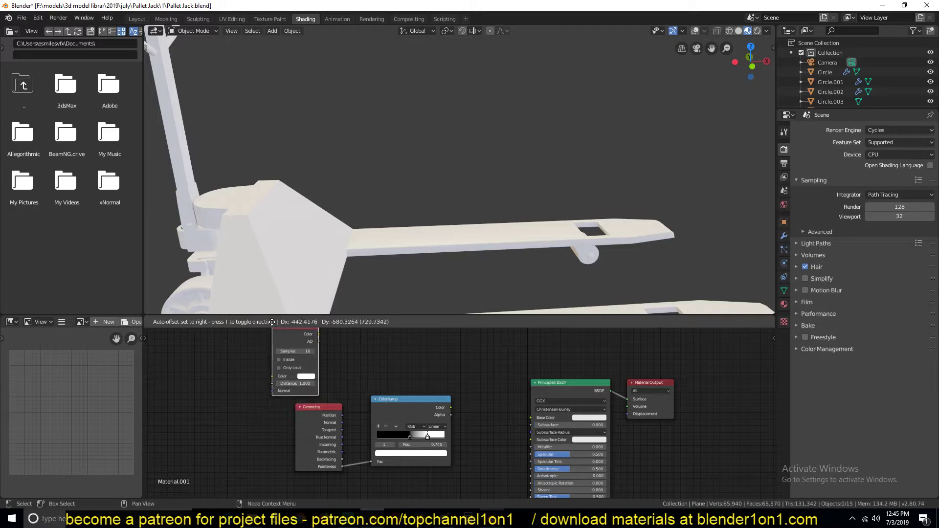
click(272, 323)
middle_drag(387, 350, 380, 406)
ctrl+shift+click(319, 369)
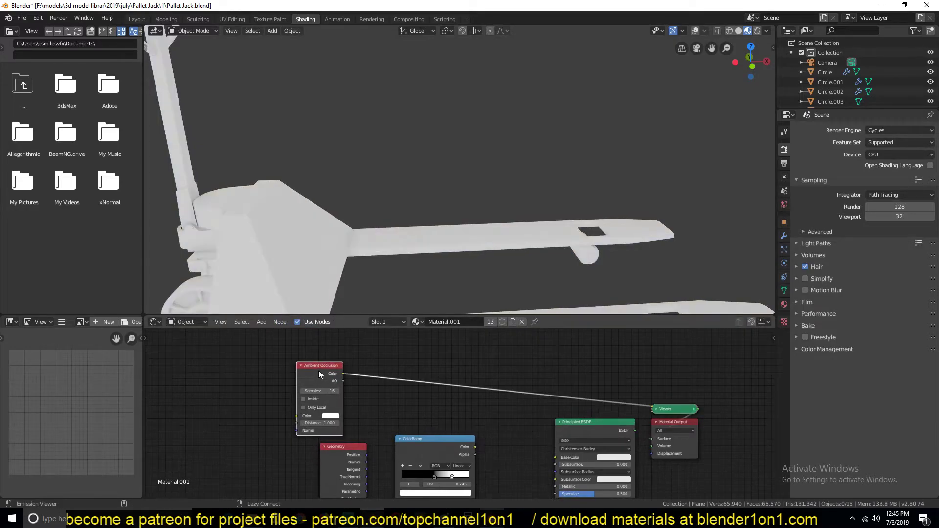
Step: Orbit to inspect the occlusion, then delete the Viewer so Principled BSDF feeds the output
middle_drag(289, 252, 251, 258)
scroll(249, 245, down, 2)
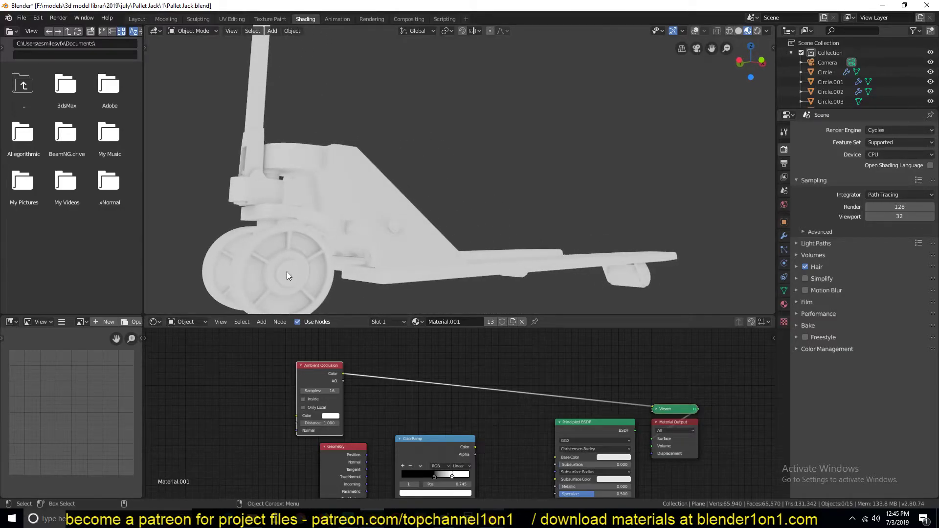
middle_drag(287, 272, 263, 274)
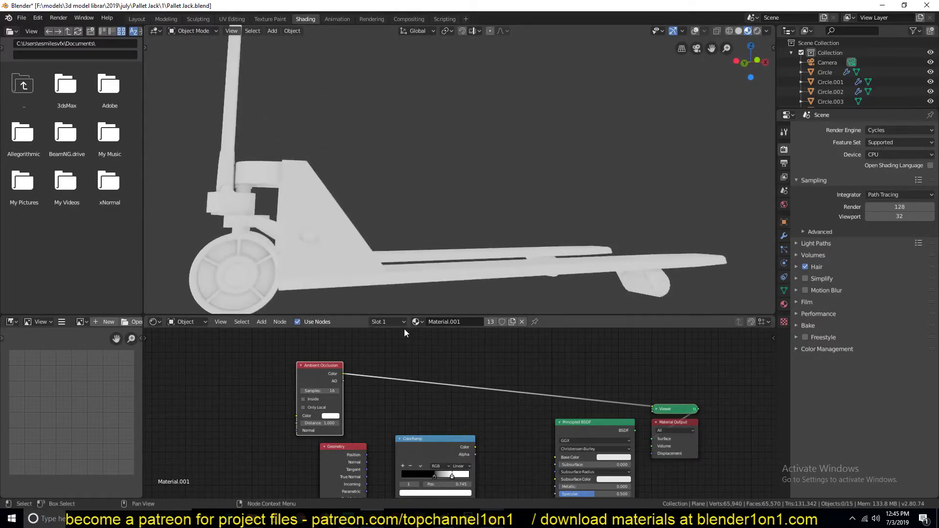
middle_drag(492, 406, 451, 390)
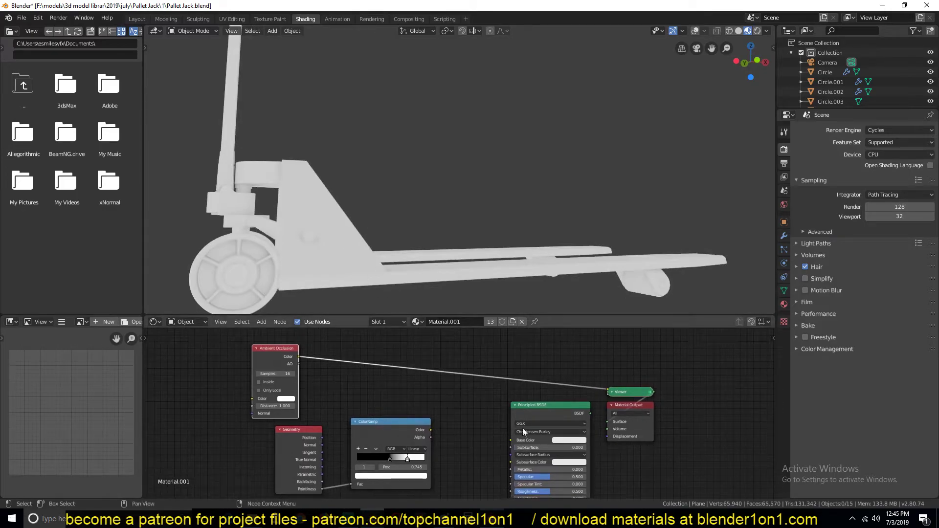
ctrl+shift+click(565, 415)
middle_drag(564, 415, 457, 390)
key(shift+a)
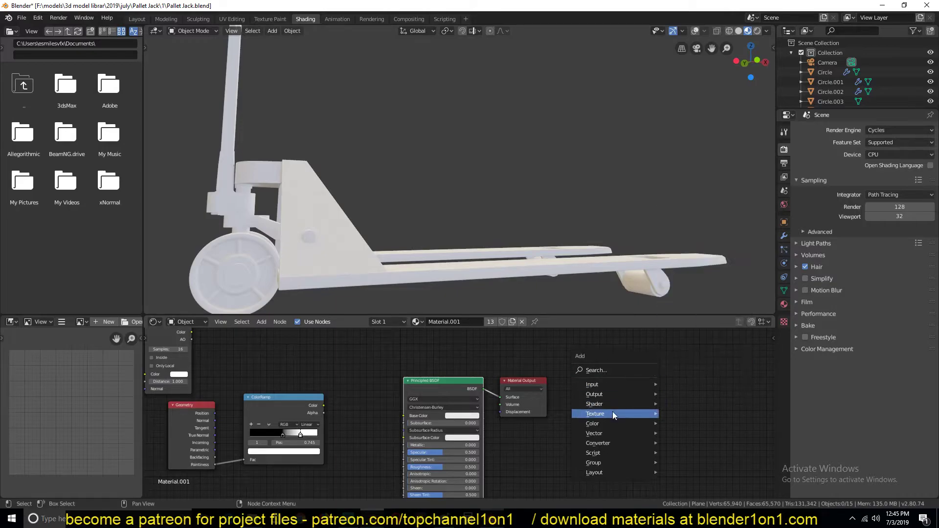
Step: Add an Image Texture node to the material's shader tree
mouse_move(611, 414)
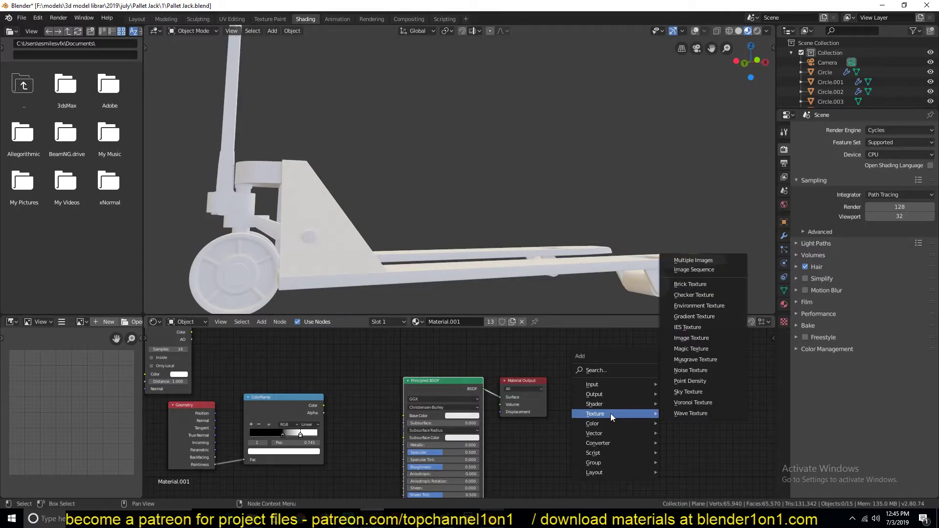
click(695, 338)
click(619, 365)
Step: Start a new image and double its width and height from 1024 to 2048
click(665, 395)
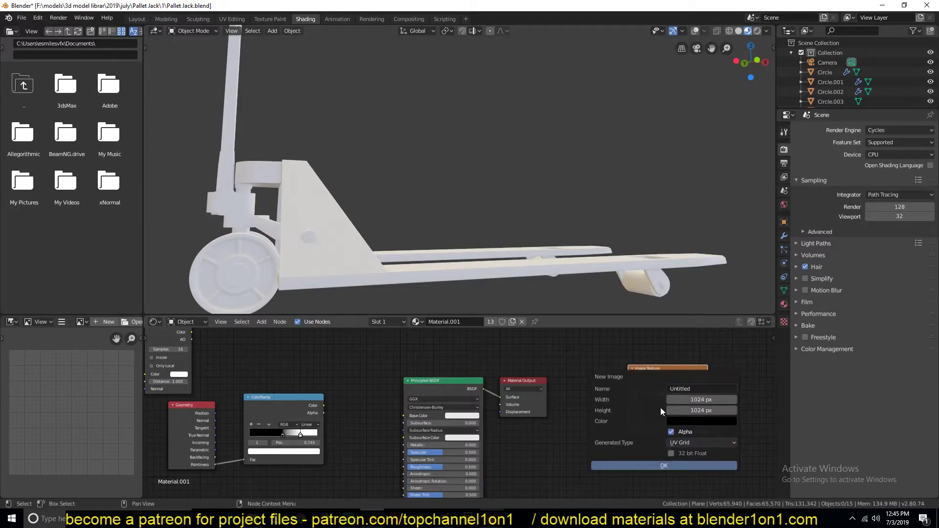
click(704, 401)
key(End)
text(*2)
click(701, 409)
key(End)
text(*2)
key(Return)
Step: Name the image 'bake', enable 32-bit Float, and create it
click(696, 389)
text(bake)
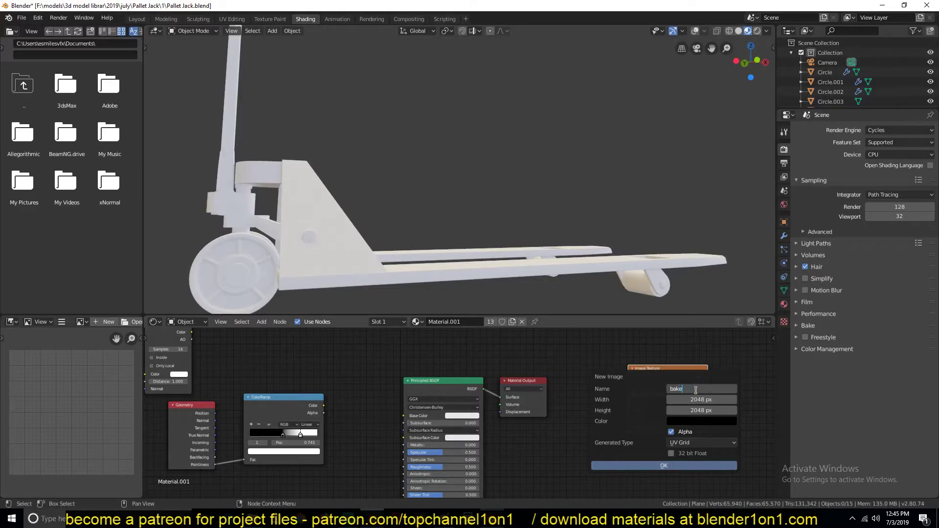
key(Return)
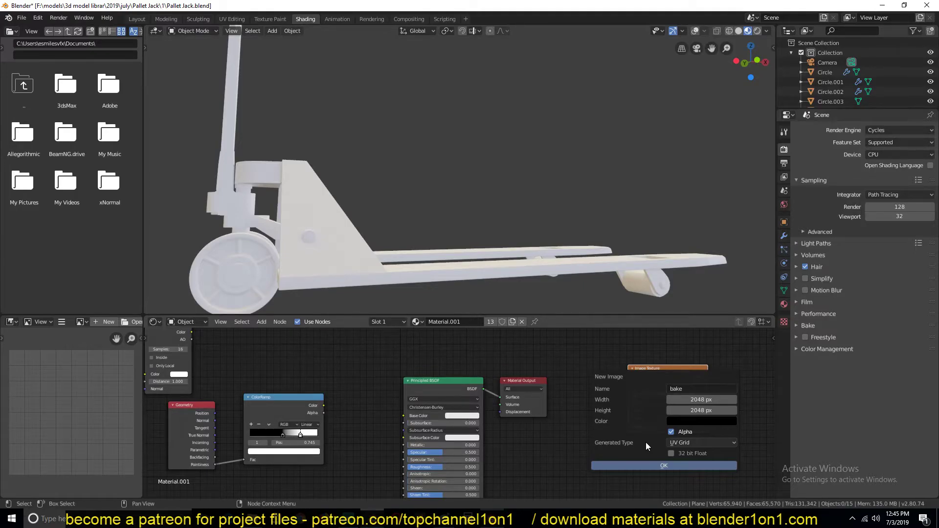
click(683, 453)
click(671, 466)
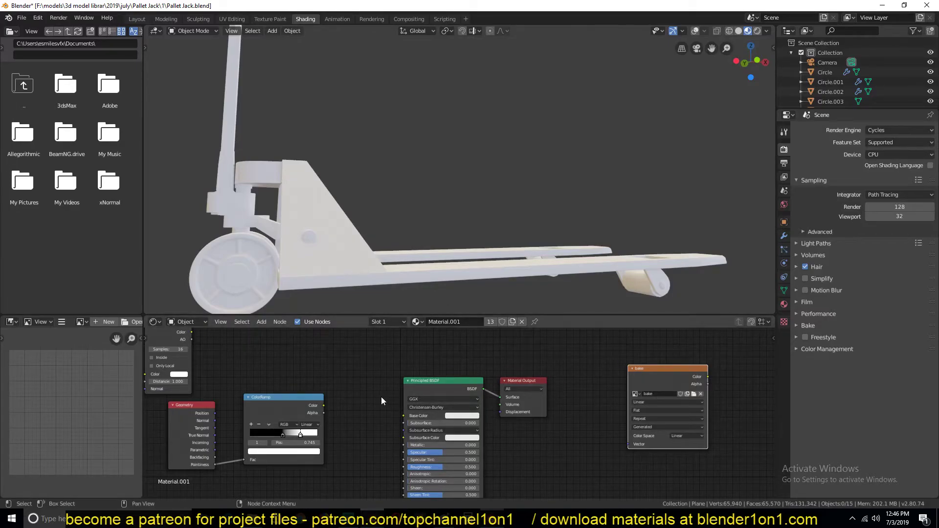
Step: Recentre the node tree, expand the Bake panel and choose Ambient Occlusion as bake type
middle_drag(380, 397, 438, 402)
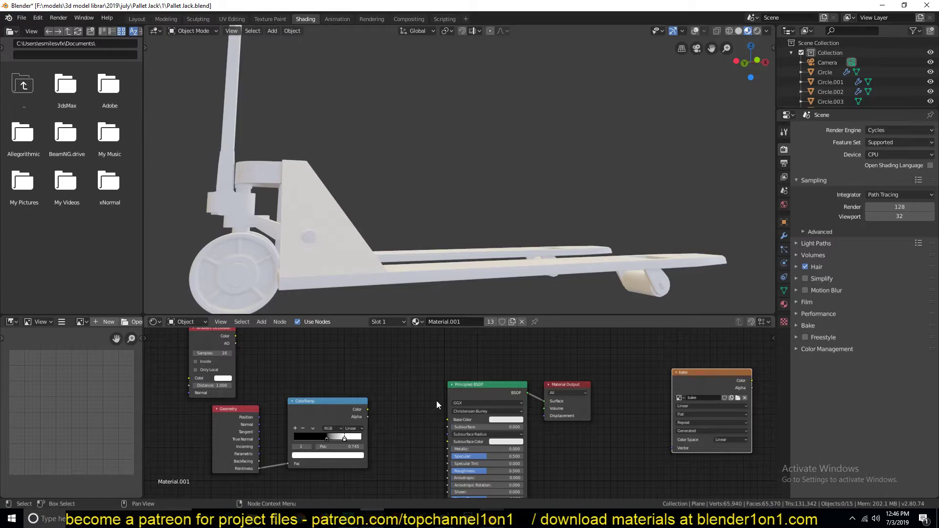
middle_drag(437, 405, 411, 418)
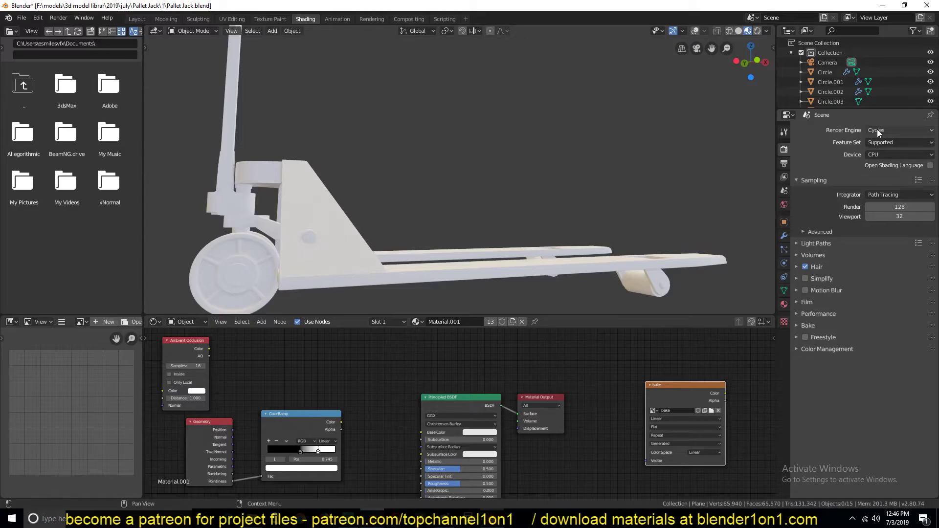
click(814, 326)
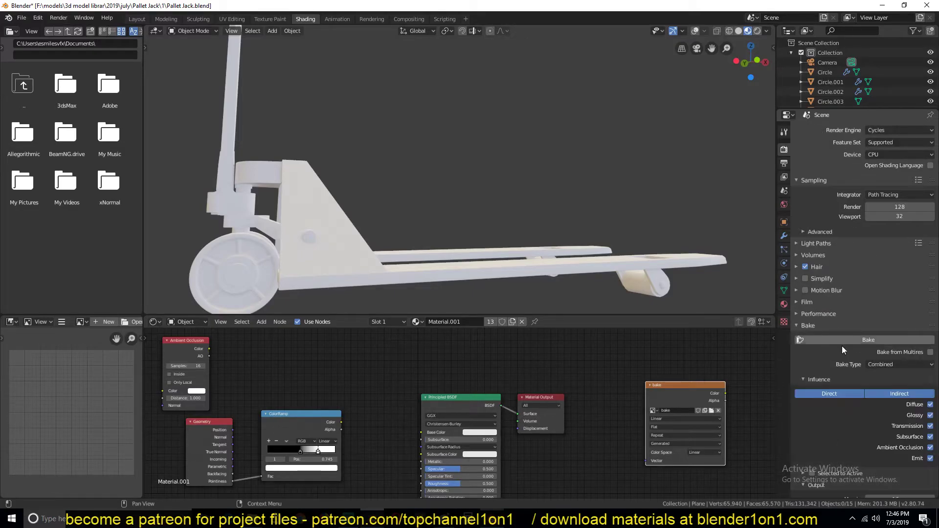
click(896, 365)
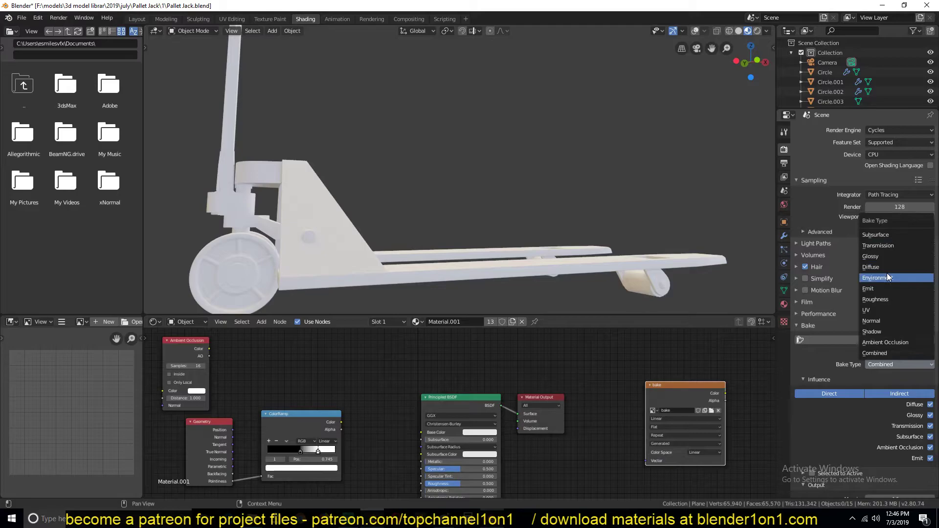
click(886, 342)
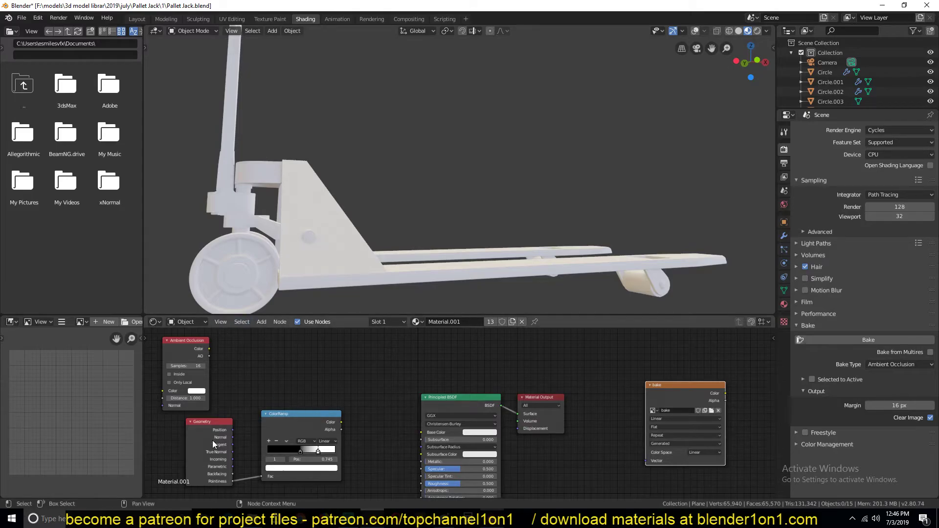
Step: Link the ColorRamp Color to Principled Base Color and switch the bake type to Diffuse
drag(341, 422, 424, 432)
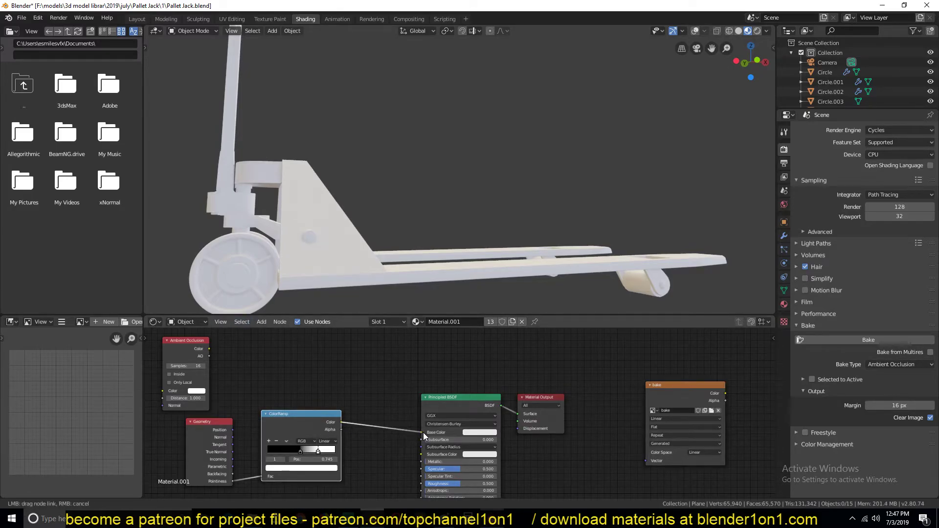
click(890, 365)
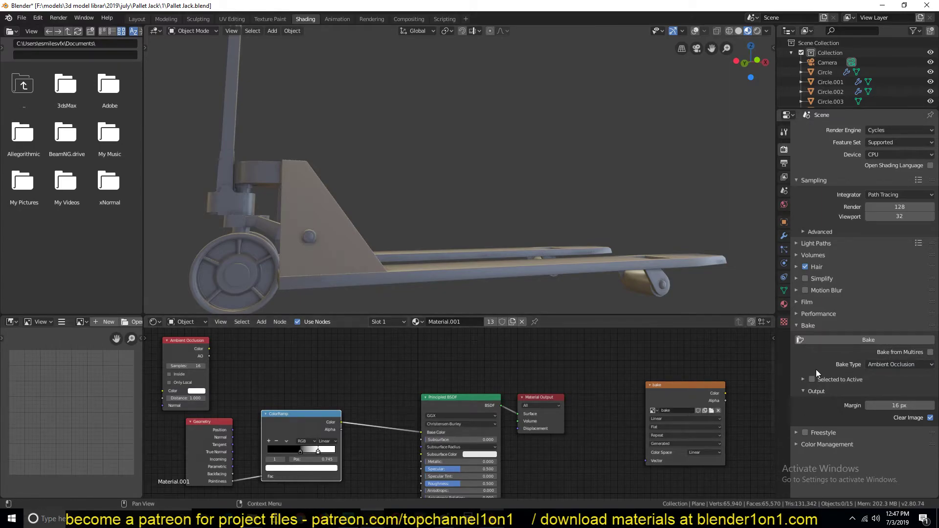
click(891, 364)
click(890, 267)
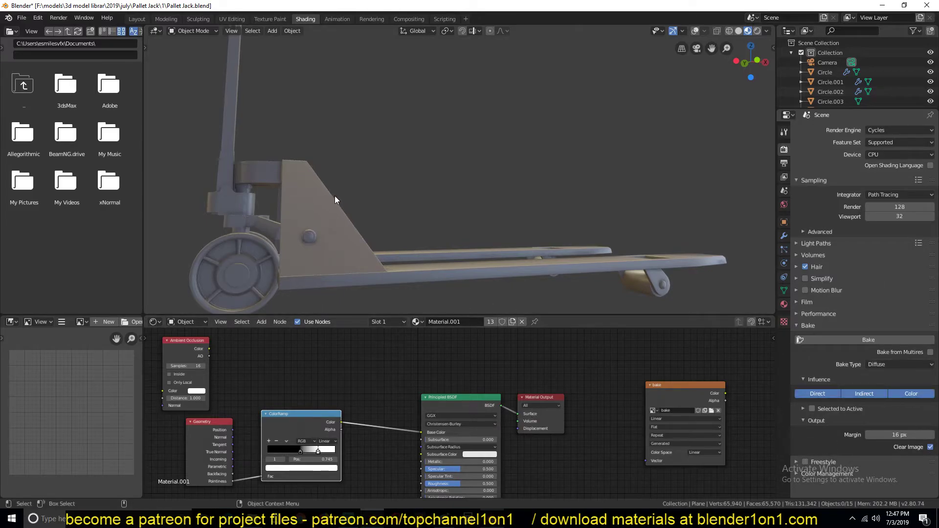
middle_drag(336, 197, 293, 243)
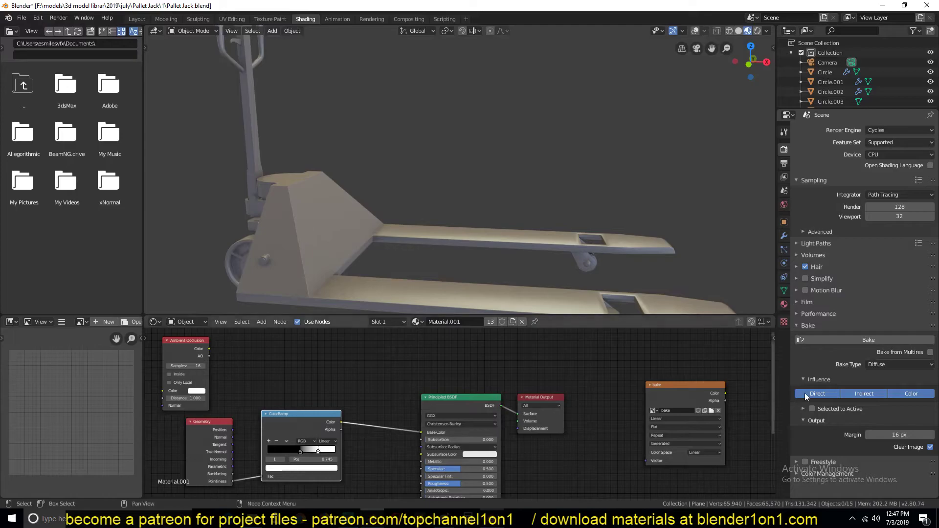
Step: Disable Direct and Indirect contributions so the Diffuse bake uses only Color
click(854, 394)
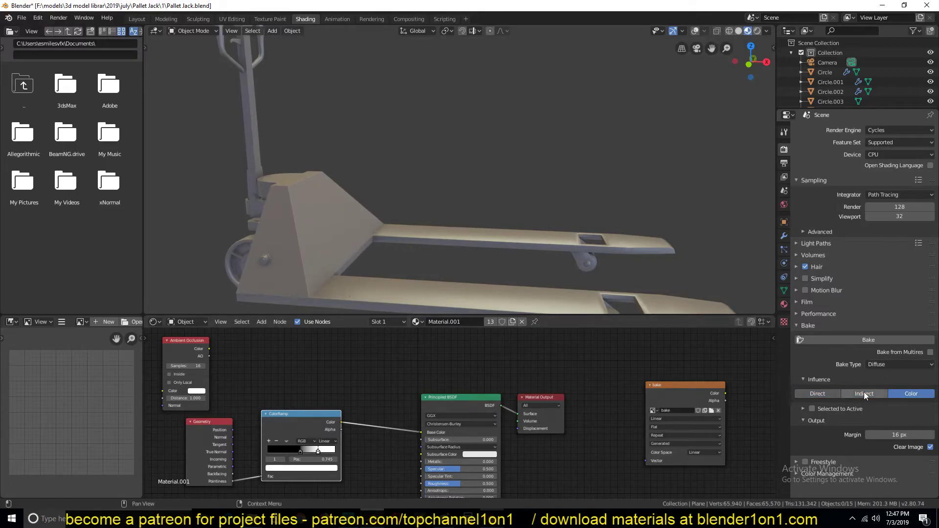
click(891, 365)
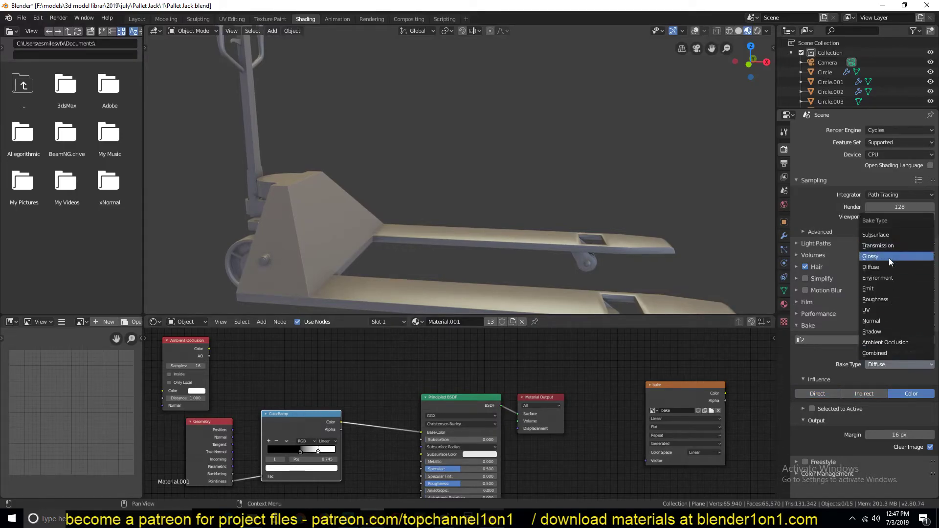
click(870, 373)
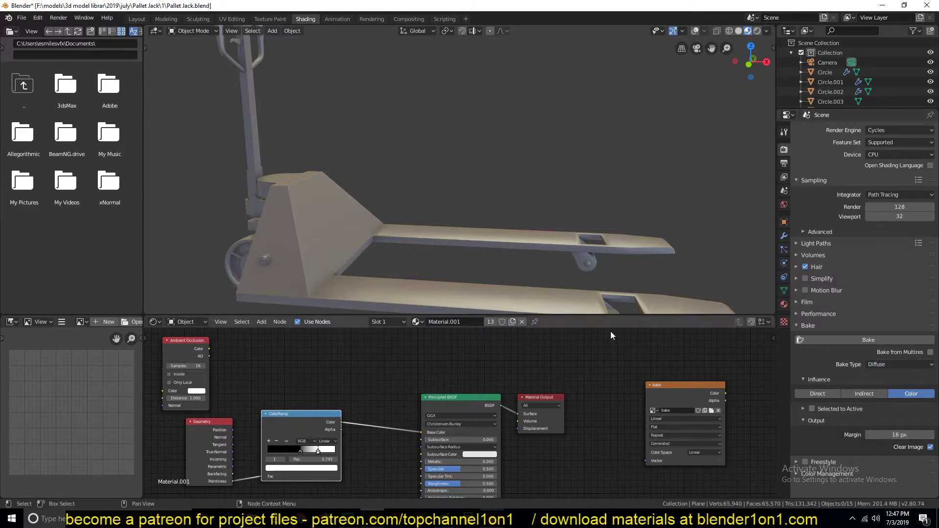
Step: Check the spacing between the pallet jack's UV islands in UV Editing, then leave Edit Mode
click(243, 20)
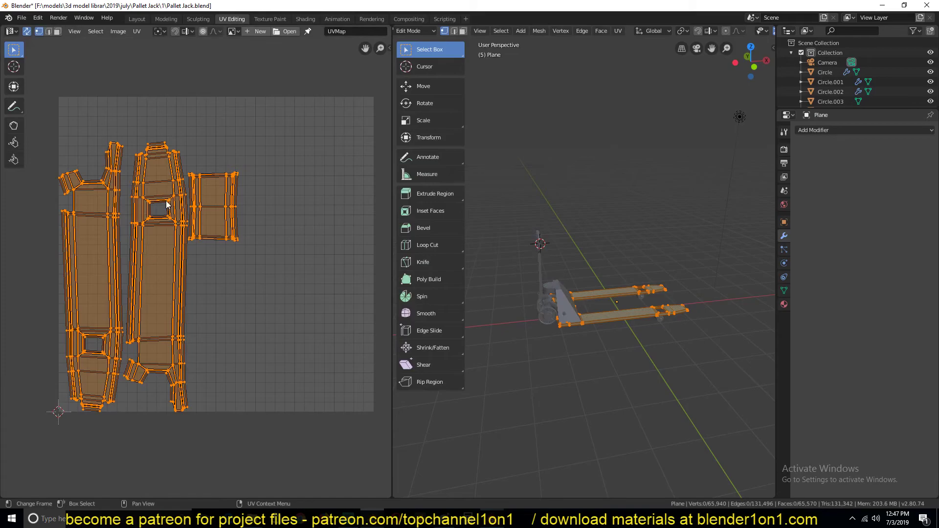
scroll(165, 201, up, 5)
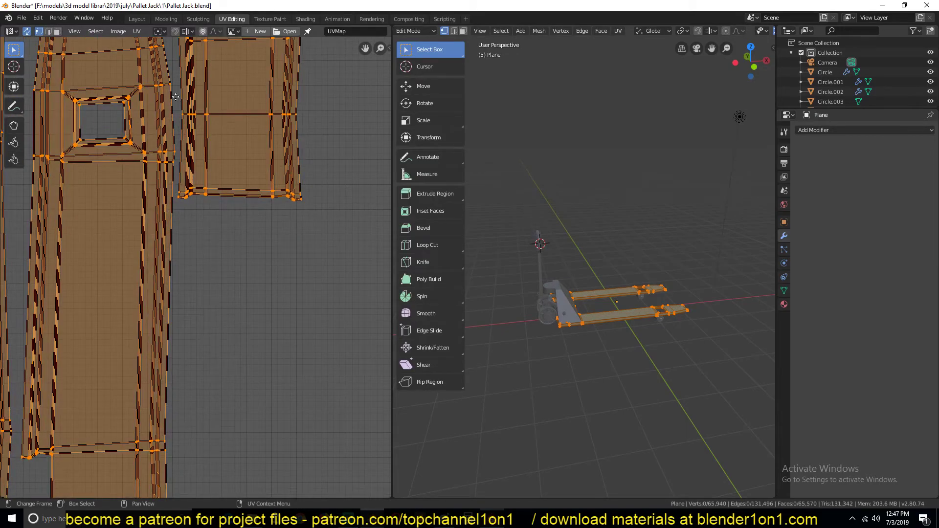
middle_drag(176, 98, 189, 120)
scroll(257, 154, up, 3)
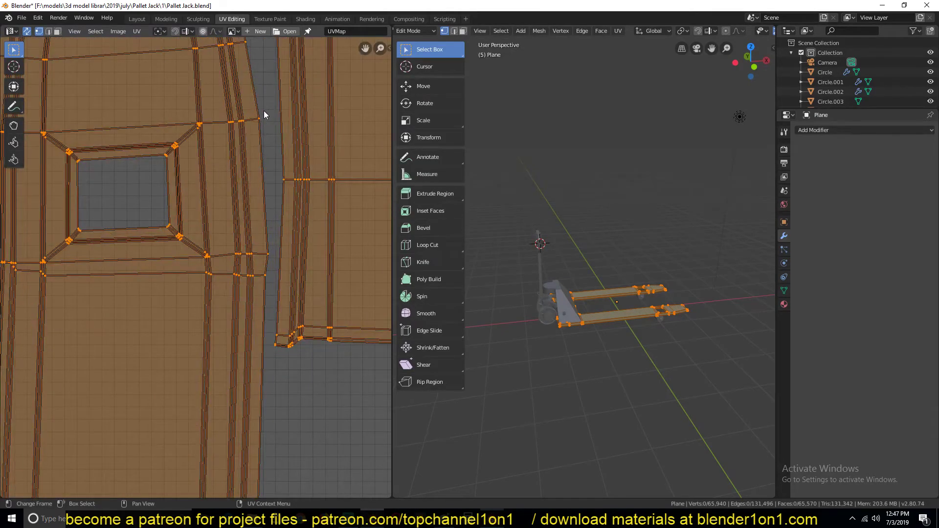
middle_drag(263, 116, 254, 270)
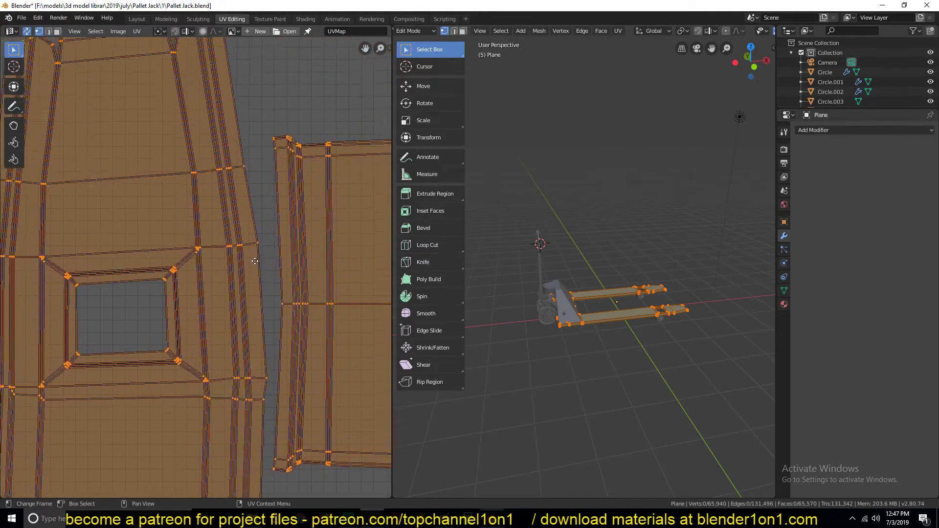
scroll(242, 165, up, 3)
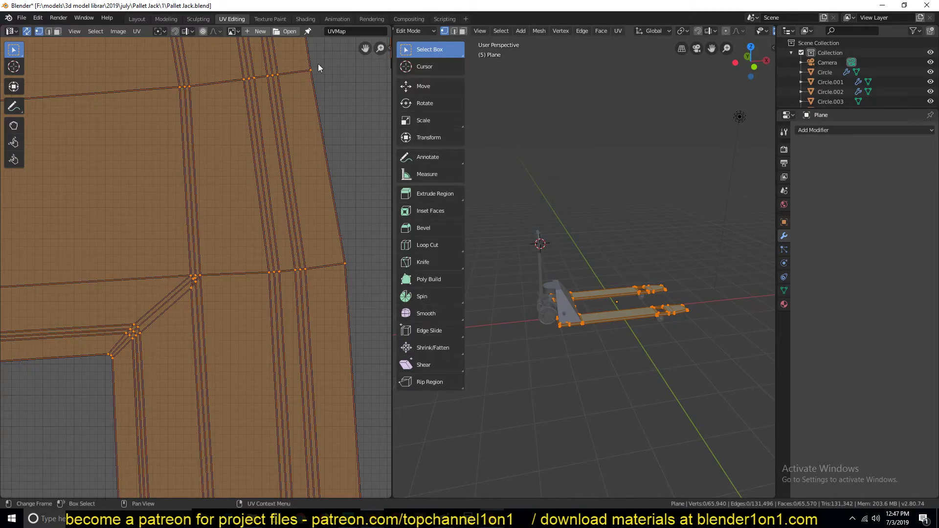
scroll(353, 205, down, 2)
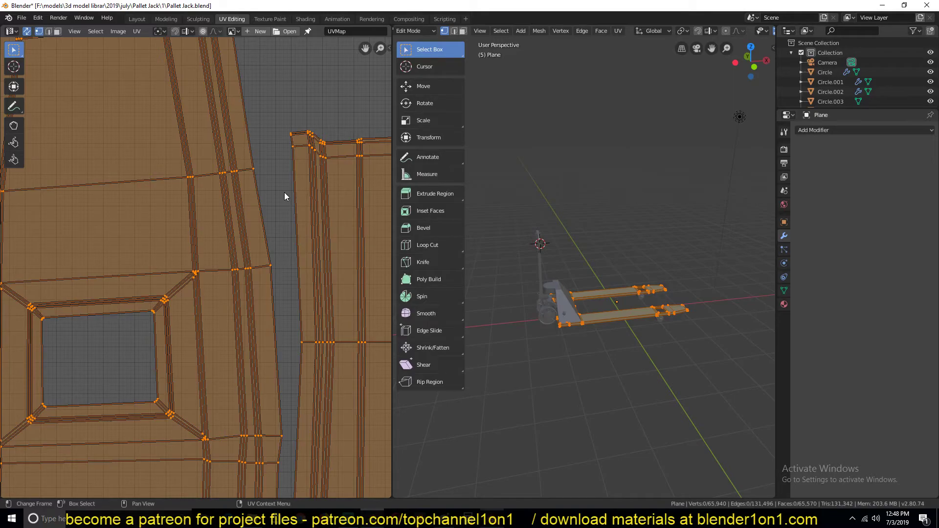
scroll(285, 195, down, 4)
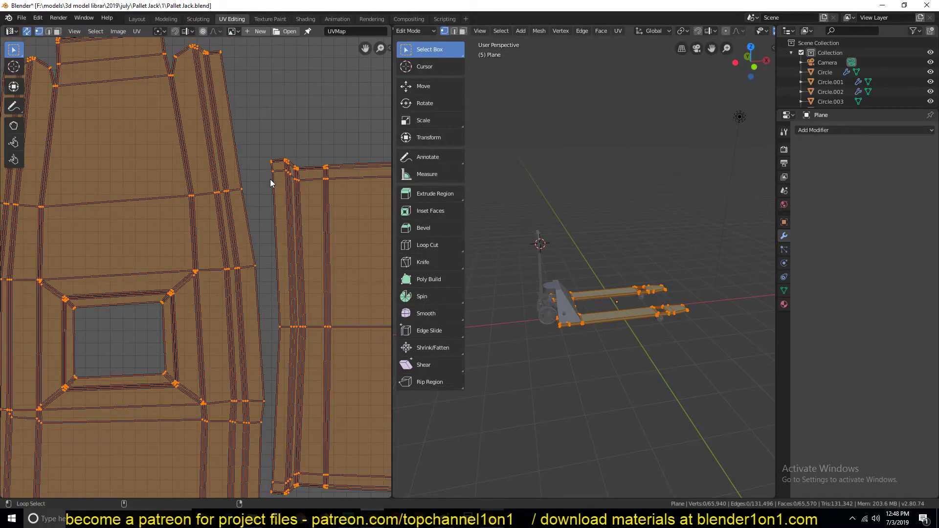
scroll(272, 185, up, 5)
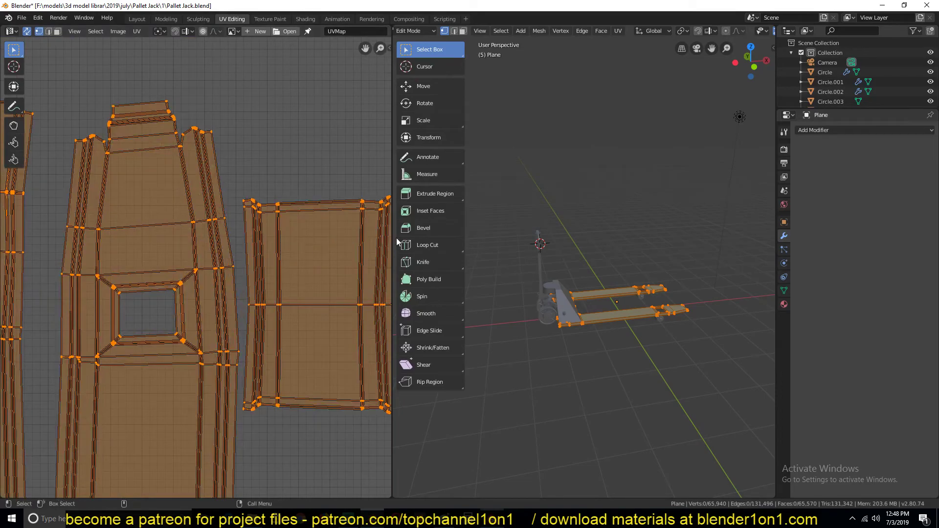
key(Tab)
click(311, 21)
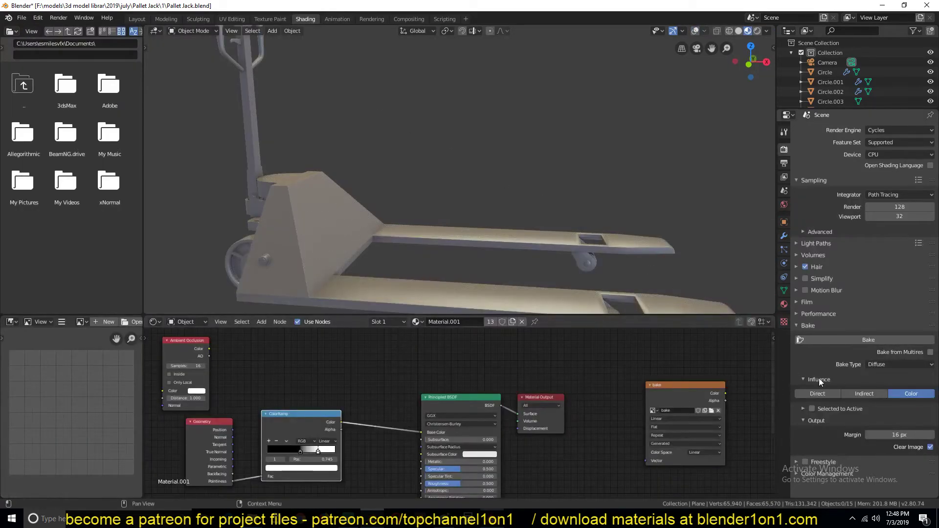
click(890, 434)
text(3)
key(Return)
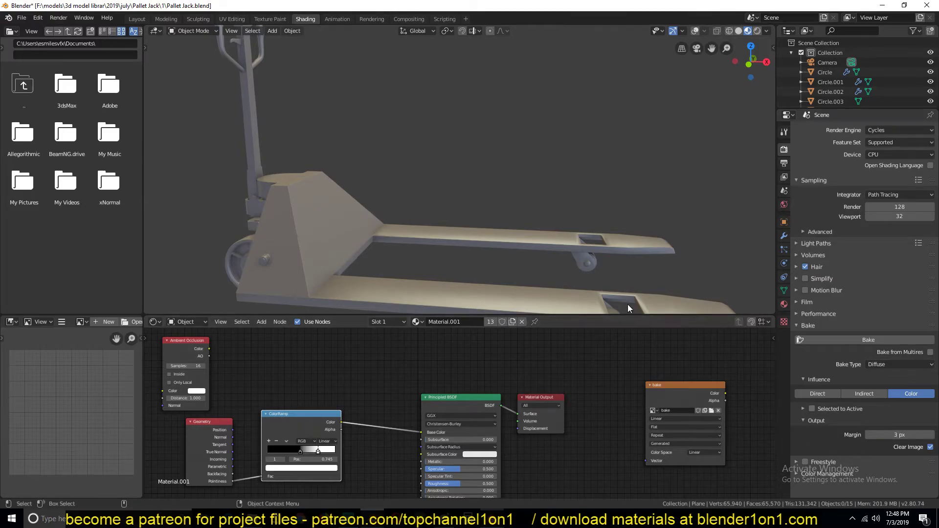
scroll(602, 280, down, 4)
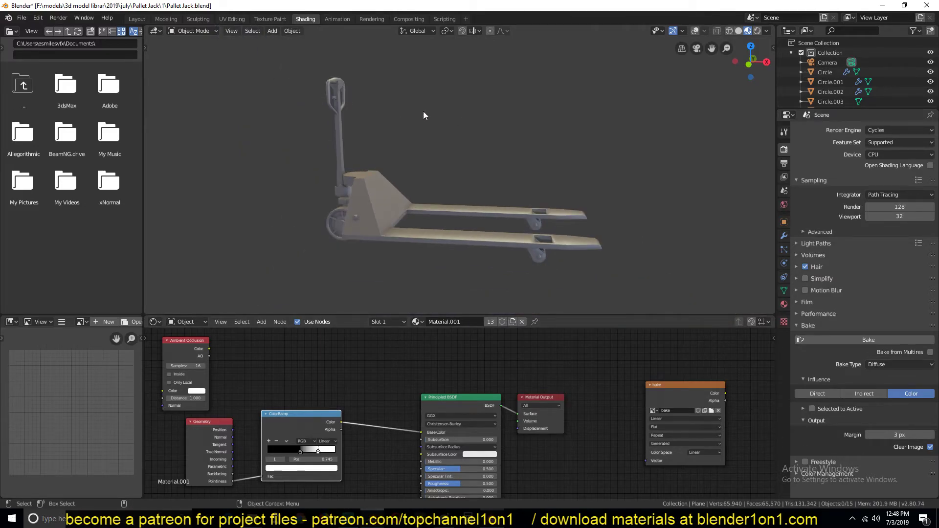
drag(276, 61, 607, 269)
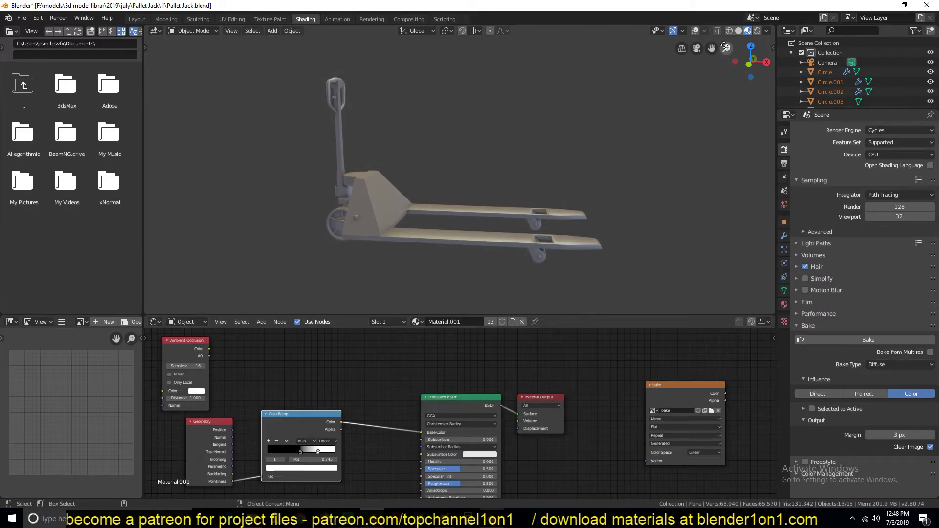
click(695, 32)
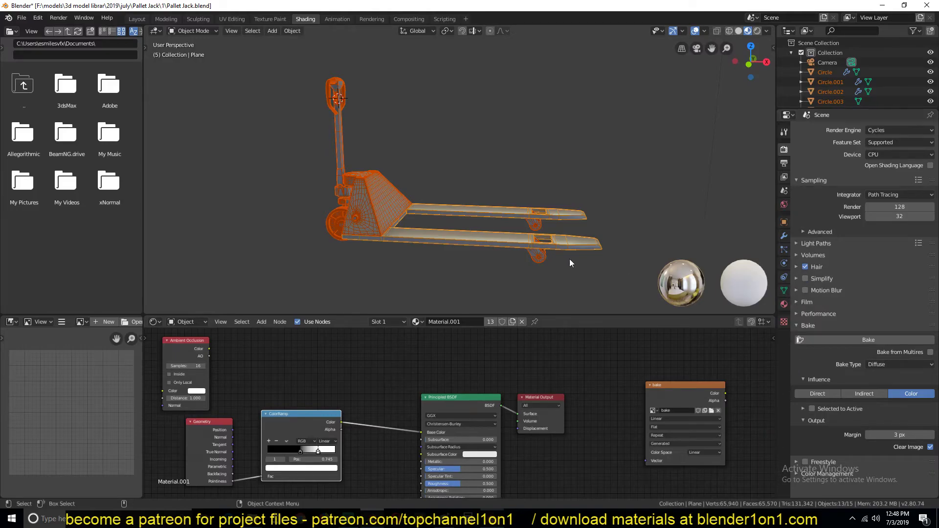
middle_drag(365, 208, 371, 237)
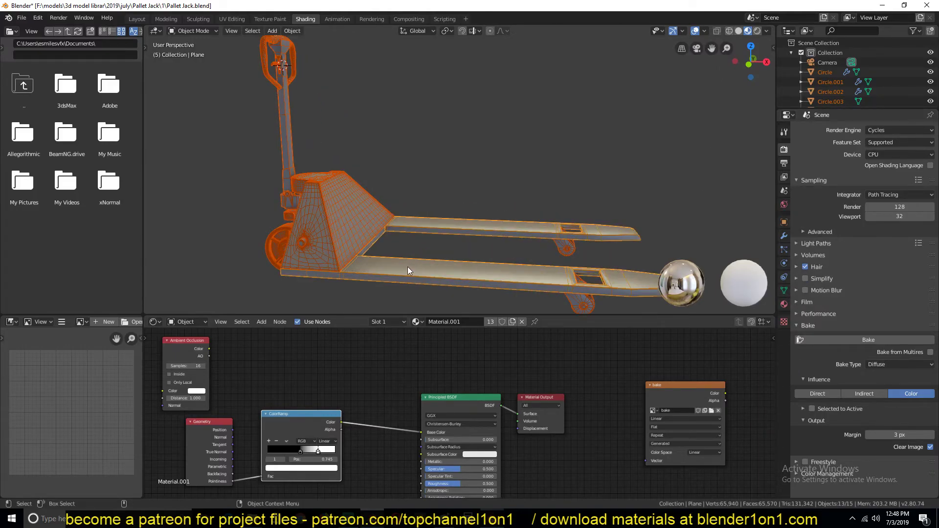
middle_drag(405, 266, 333, 160)
scroll(304, 238, up, 3)
scroll(333, 164, up, 2)
scroll(333, 168, down, 1)
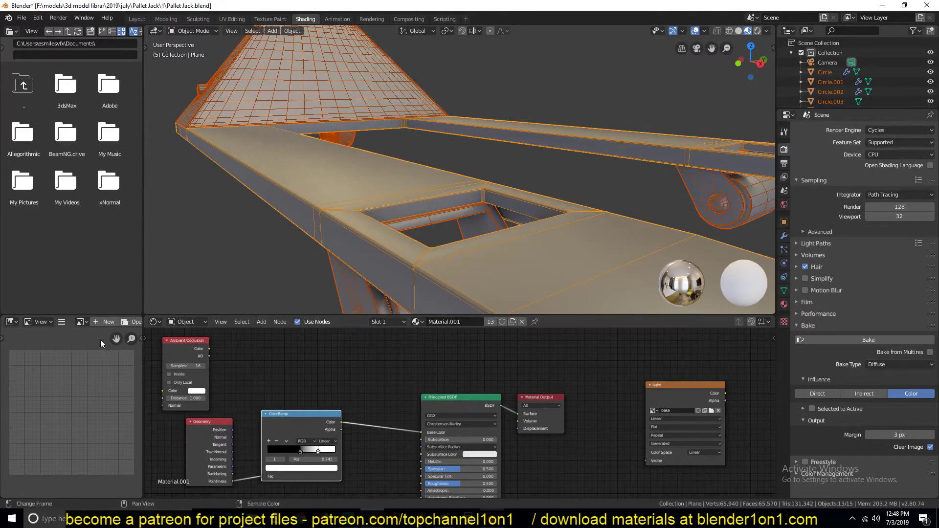
scroll(310, 264, up, 2)
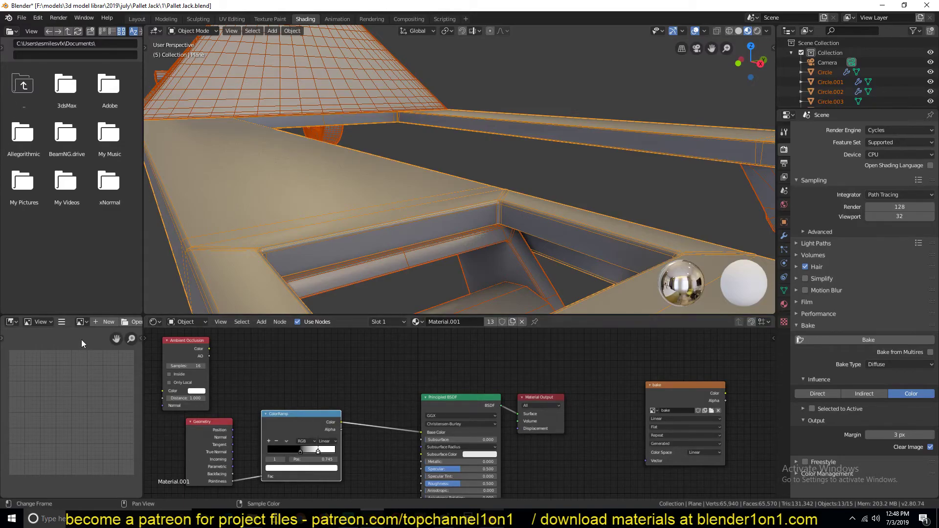
Step: Display the 'bake' image in the Image Editor
click(80, 322)
click(96, 336)
scroll(70, 367, down, 2)
scroll(95, 378, up, 3)
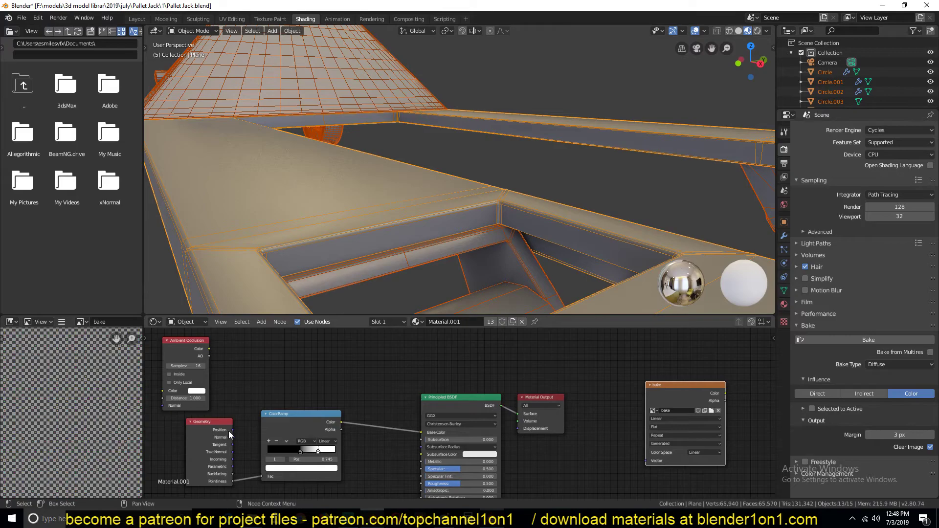
Step: Lower the Cycles render samples from 128 to 1 and orbit to a top-down view
click(897, 208)
text(1)
key(Return)
scroll(571, 279, down, 5)
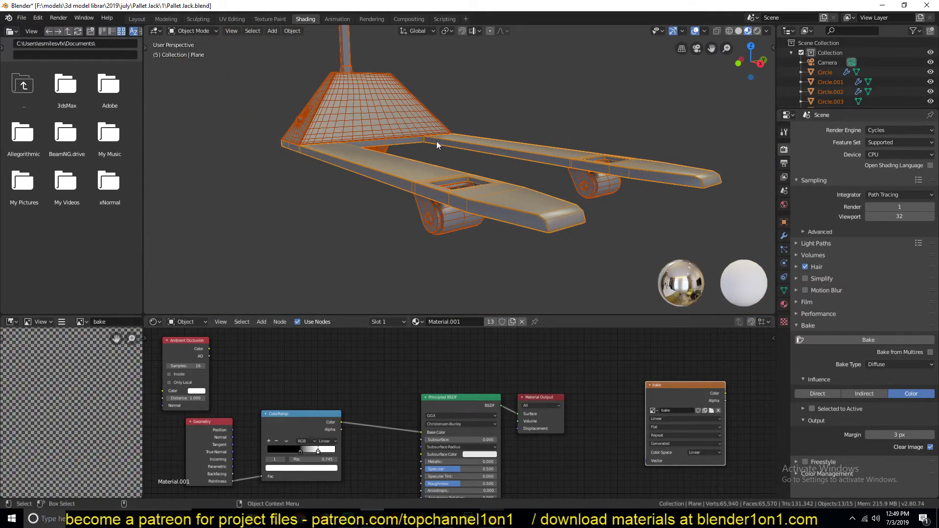
middle_drag(421, 159, 448, 178)
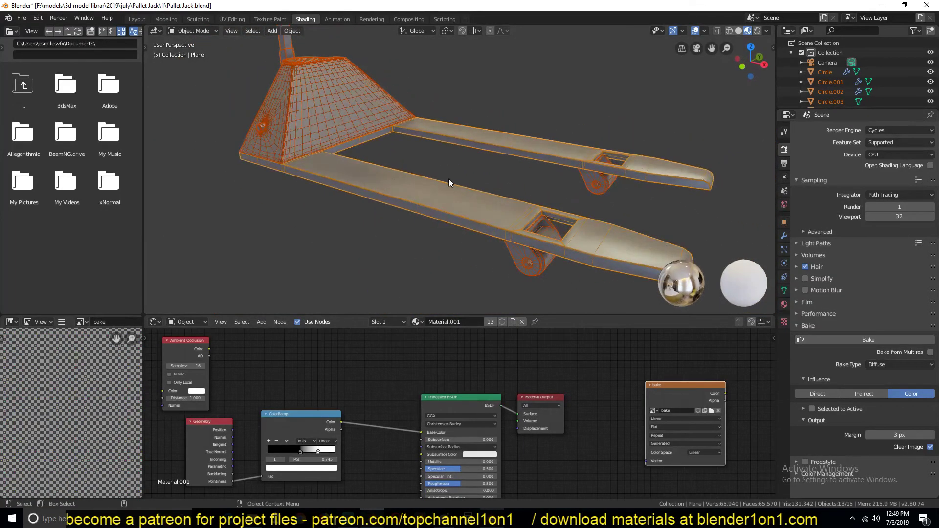
scroll(441, 200, up, 3)
middle_drag(434, 227, 429, 236)
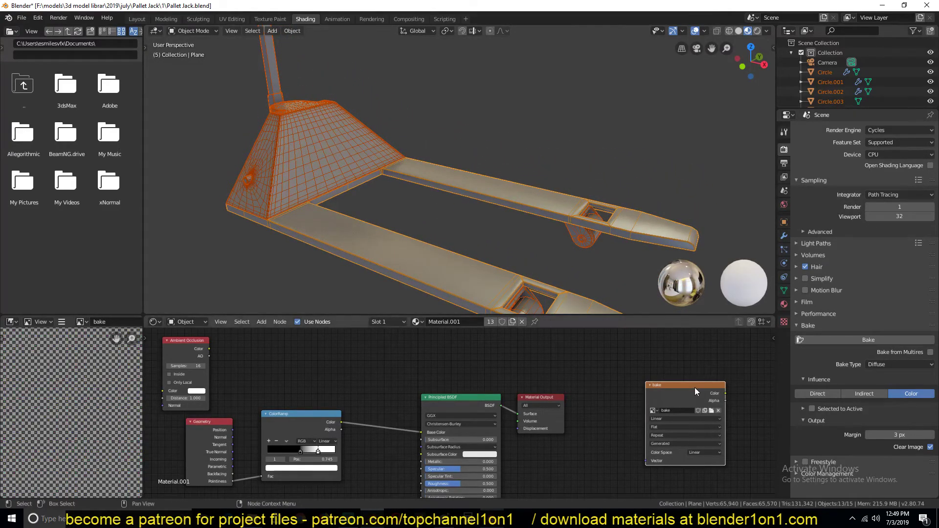
Step: Bake the Diffuse colour into the 'bake' image and zoom in to inspect the lighter edges
click(859, 341)
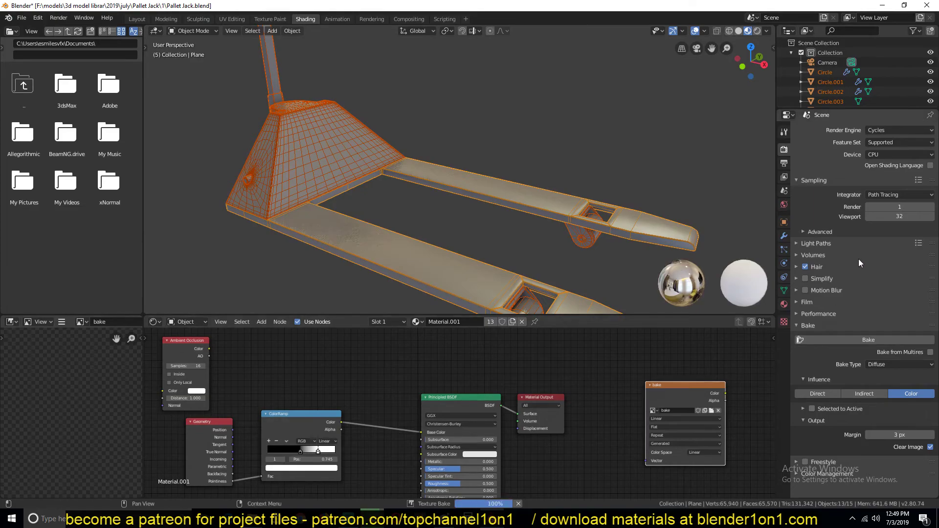
scroll(19, 432, down, 3)
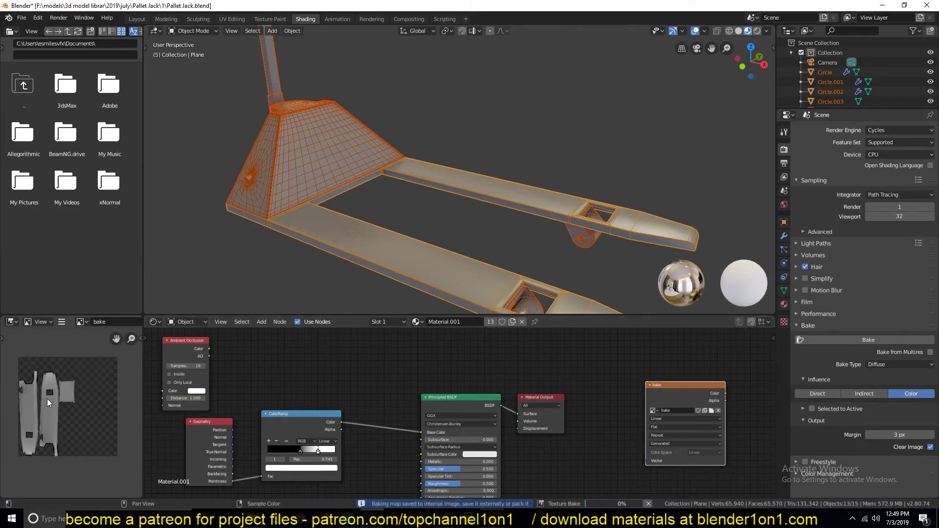
scroll(42, 418, up, 3)
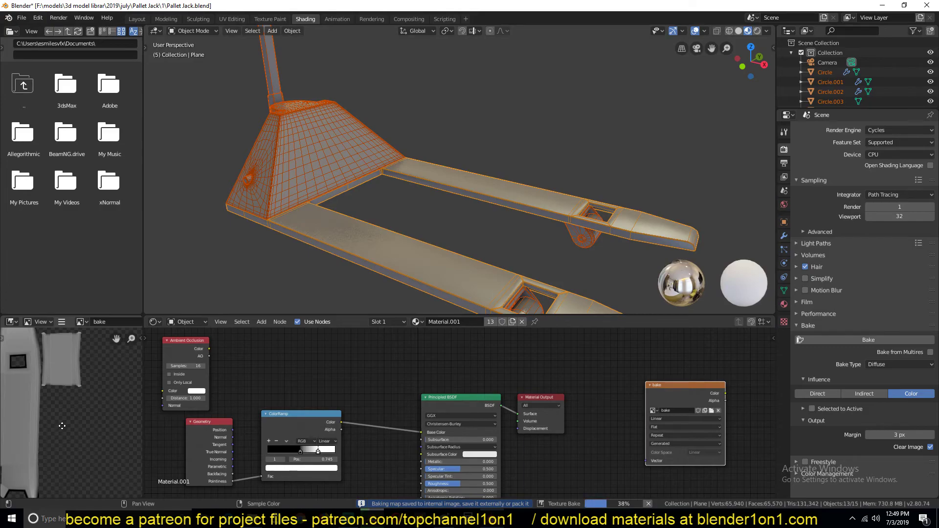
scroll(49, 440, up, 3)
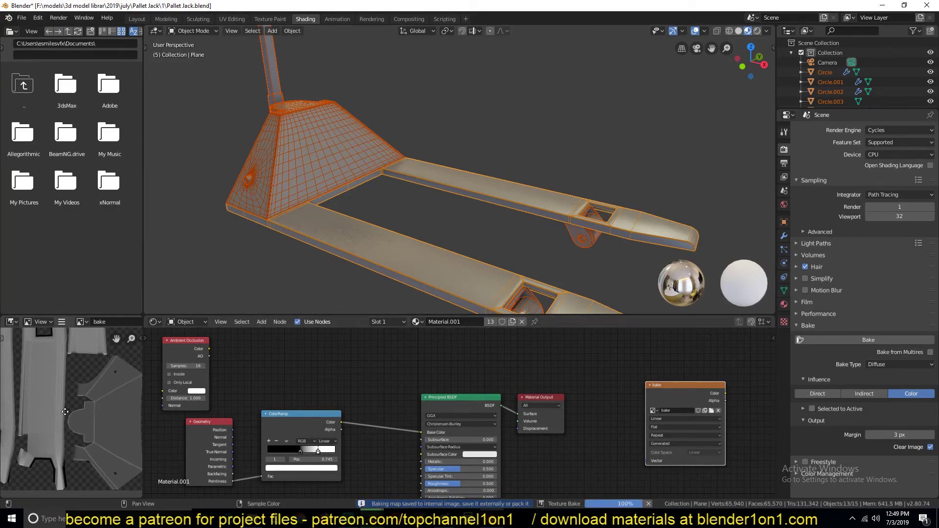
middle_drag(57, 404, 39, 383)
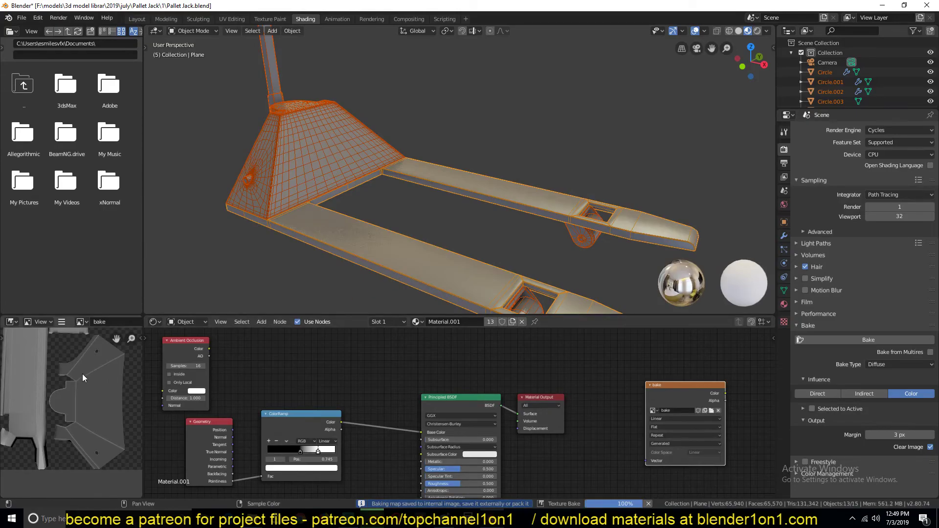
scroll(78, 376, up, 3)
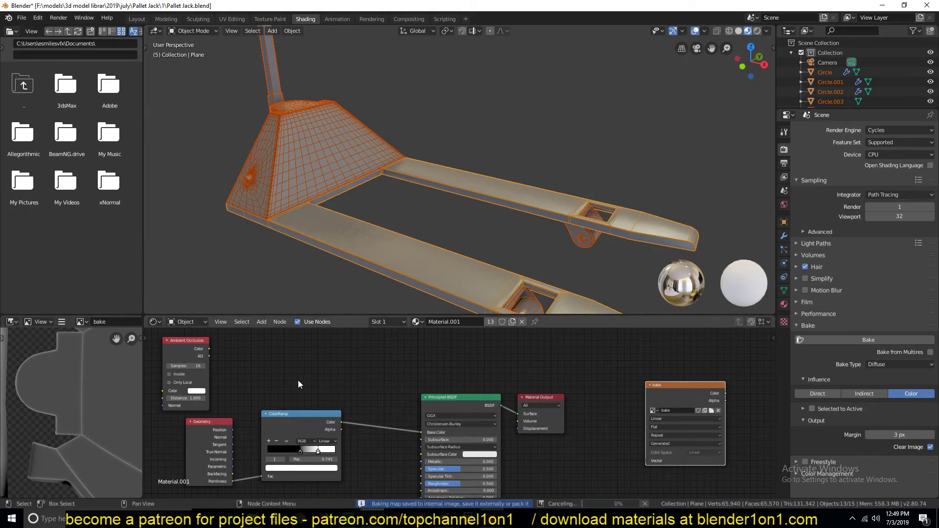
Step: Move the ColorRamp node and slide its black and white stops left, to position 0.109
drag(301, 413, 319, 396)
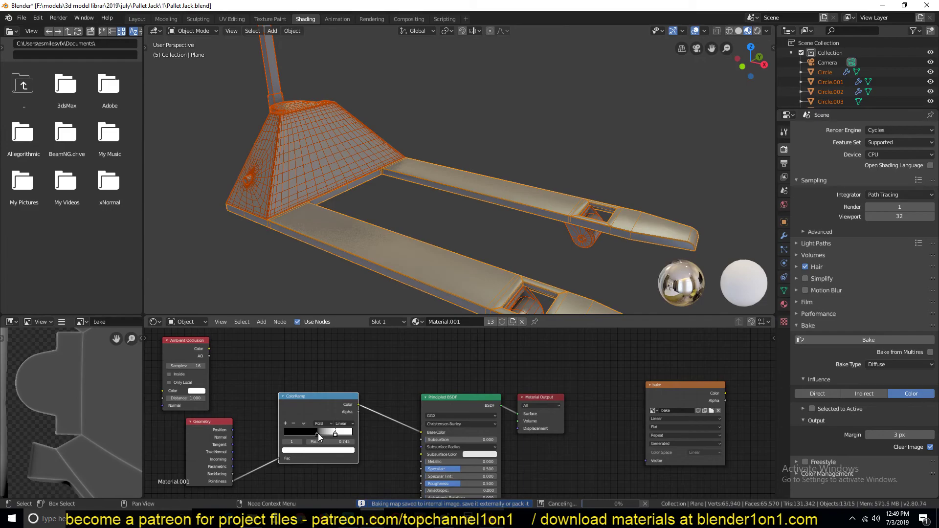
drag(318, 433, 295, 436)
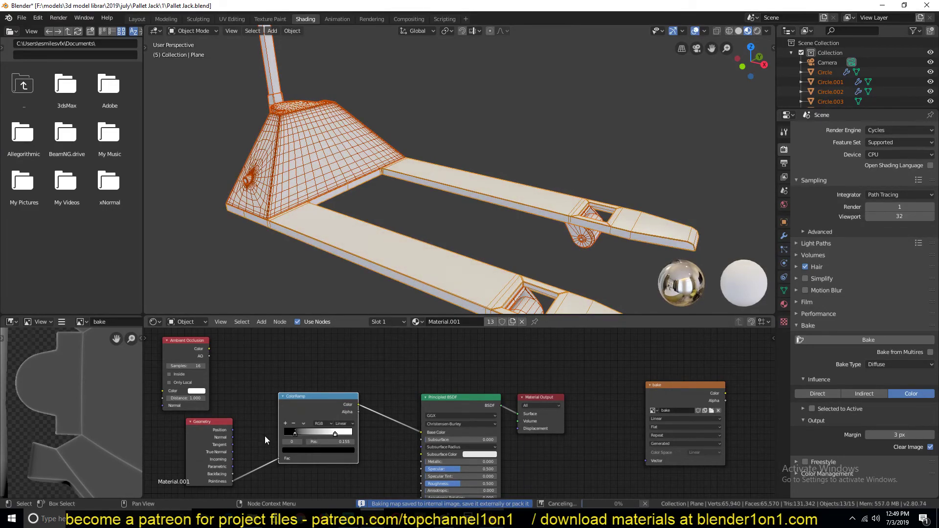
drag(293, 436, 290, 435)
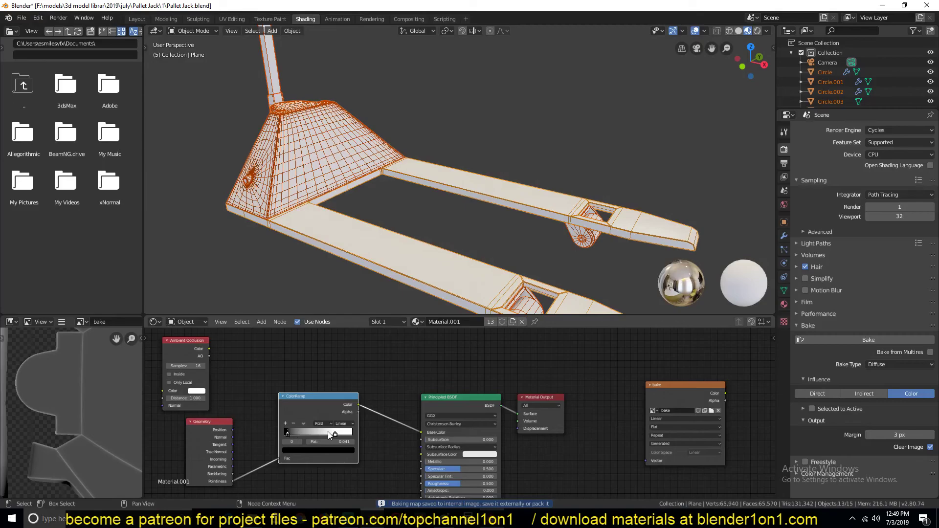
drag(336, 434, 295, 434)
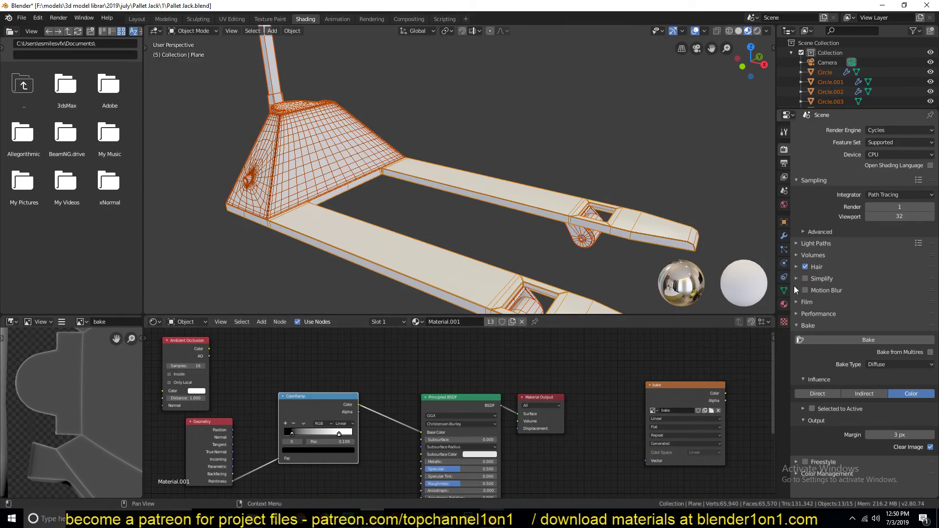
Step: Select the fork plate and view its modifiers in the Modifier tab
scroll(342, 250, up, 5)
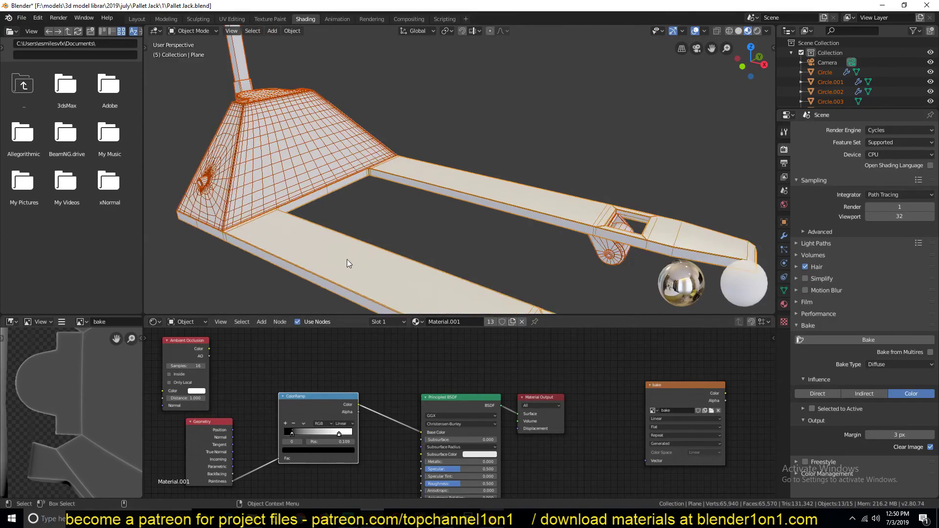
scroll(370, 201, up, 6)
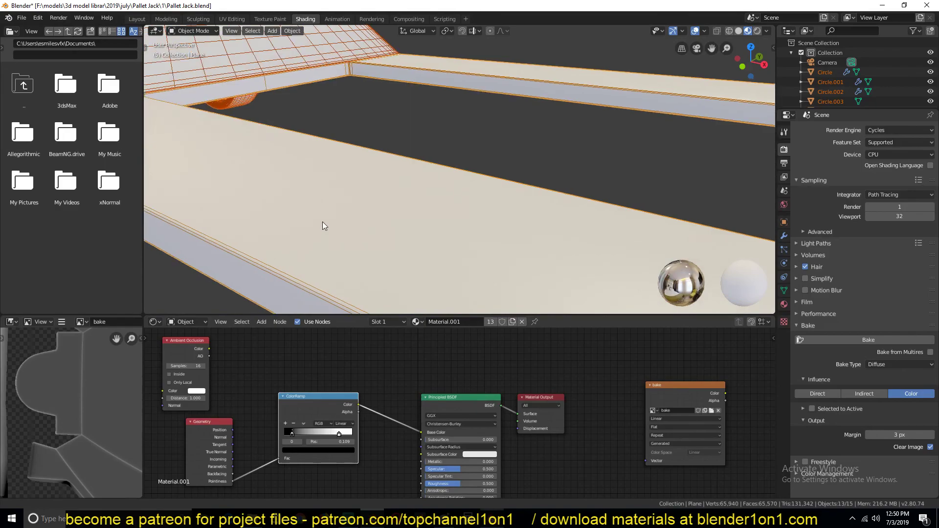
click(246, 240)
click(785, 236)
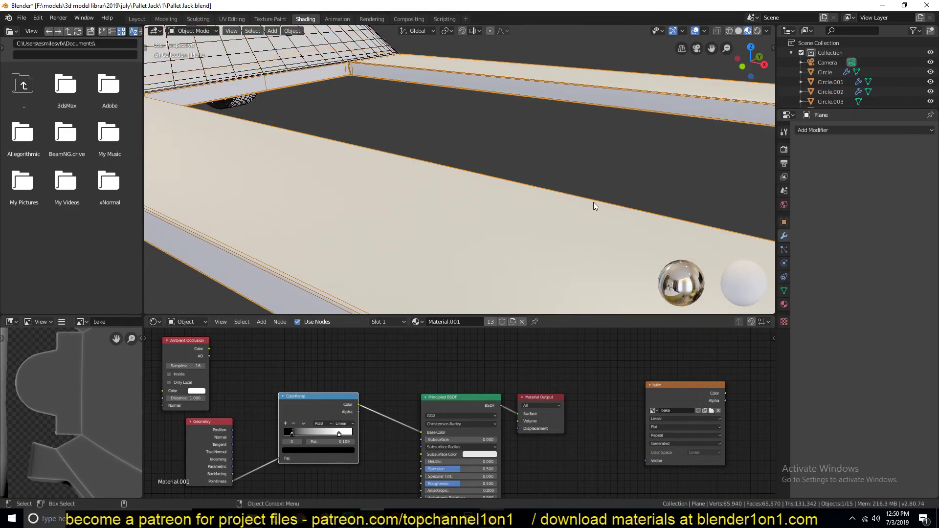
scroll(385, 205, down, 3)
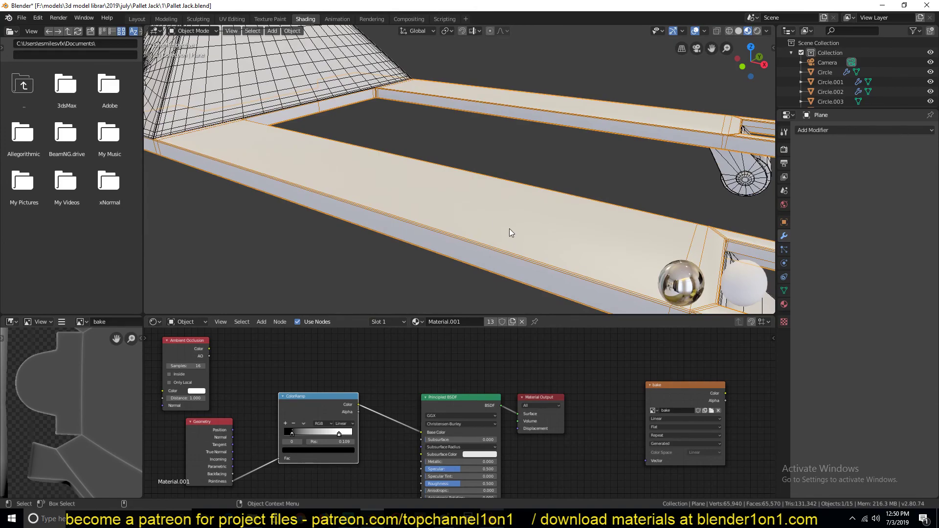
scroll(509, 228, down, 8)
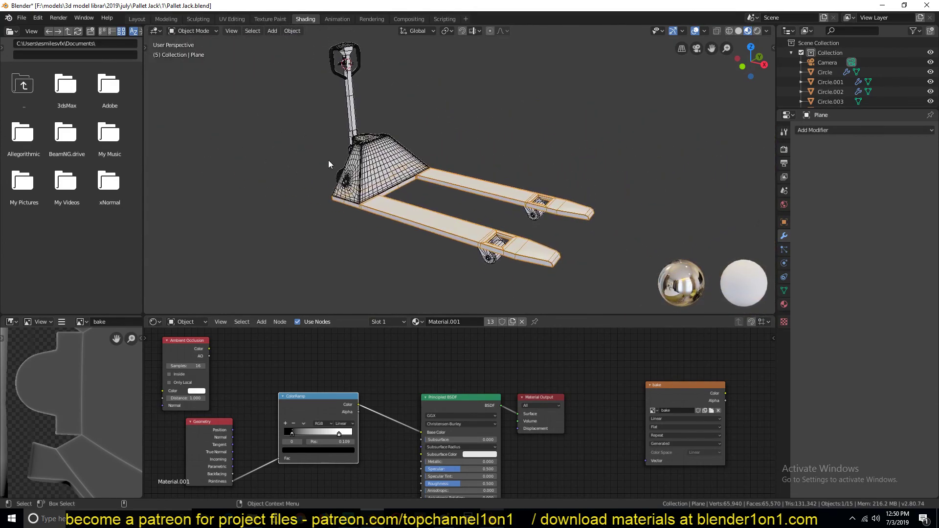
scroll(337, 164, up, 5)
Step: Select the body Plane.001 and toggle its Subdivision viewport display off and back on
click(396, 172)
click(864, 144)
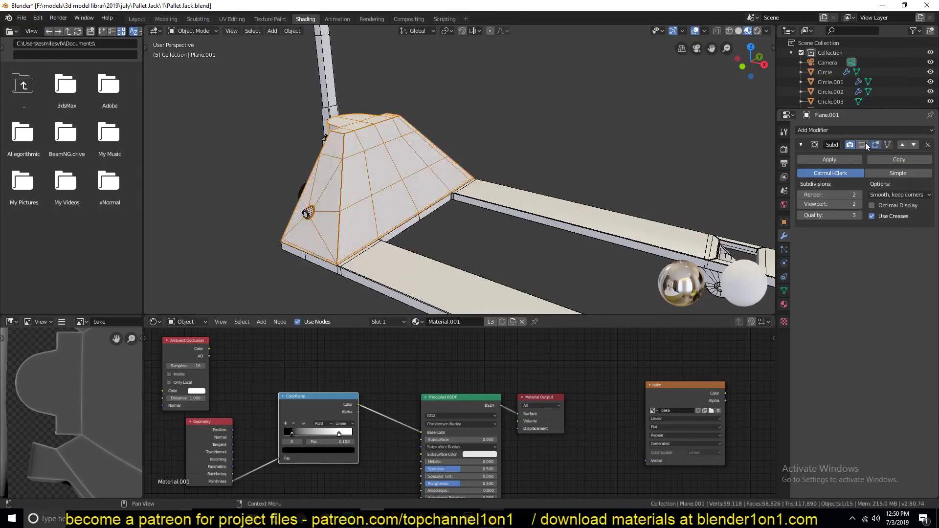
scroll(473, 207, up, 8)
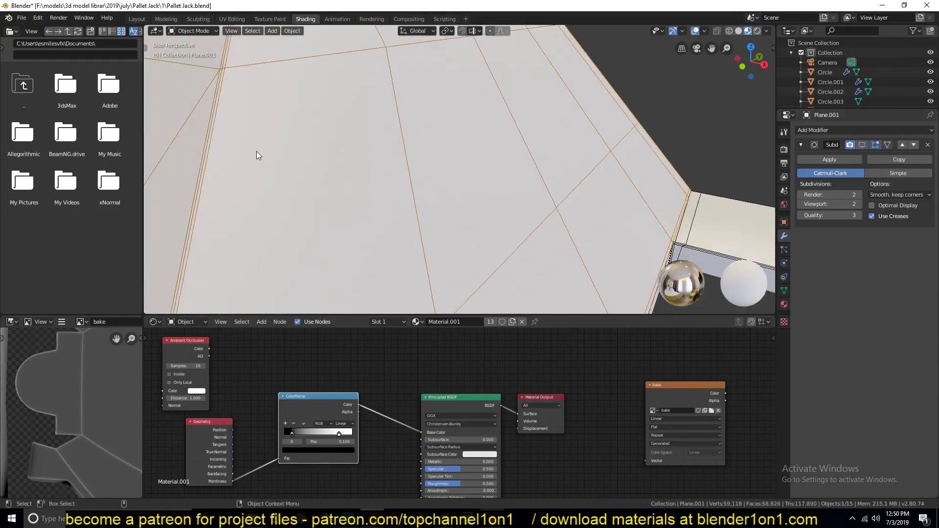
scroll(255, 151, down, 5)
click(862, 145)
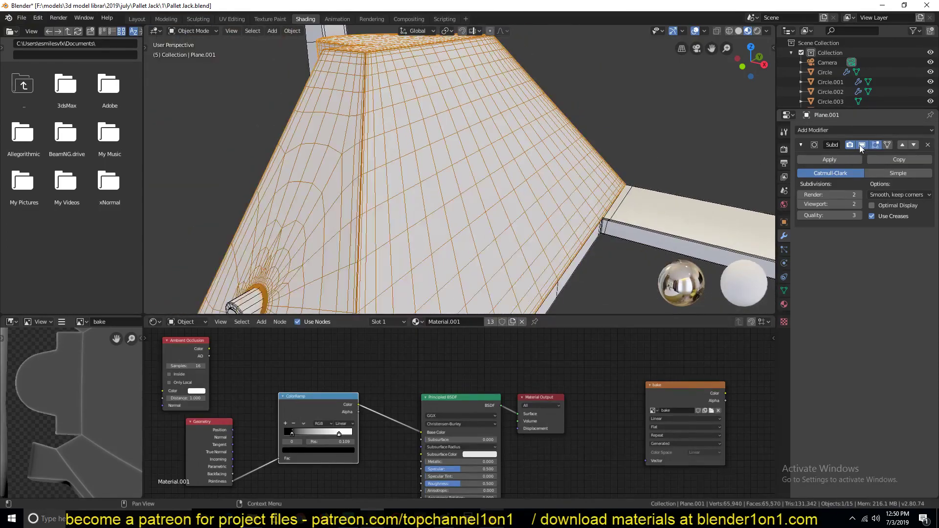
Step: Box-select all the pallet jack parts
scroll(400, 205, down, 8)
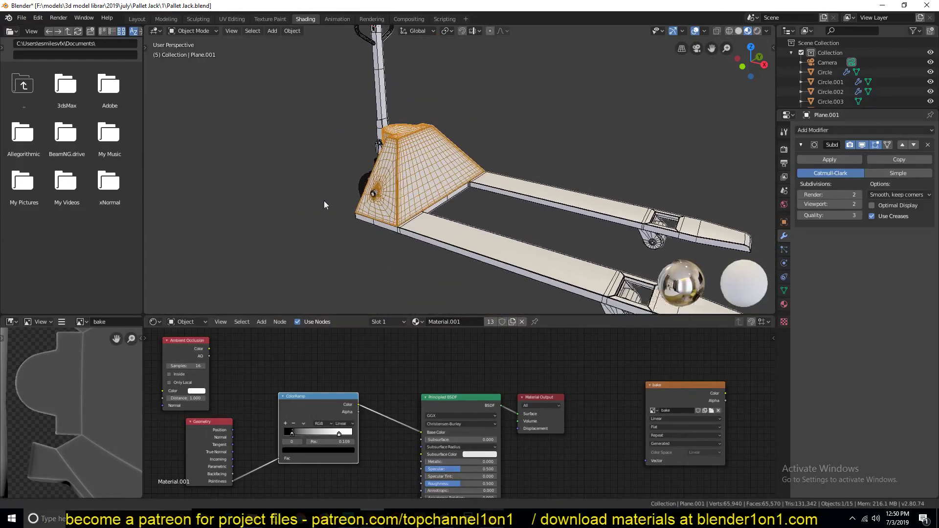
scroll(271, 216, down, 5)
mouse_move(271, 216)
middle_down()
mouse_move(261, 234)
mouse_move(274, 210)
middle_up()
scroll(293, 229, up, 5)
drag(217, 69, 517, 301)
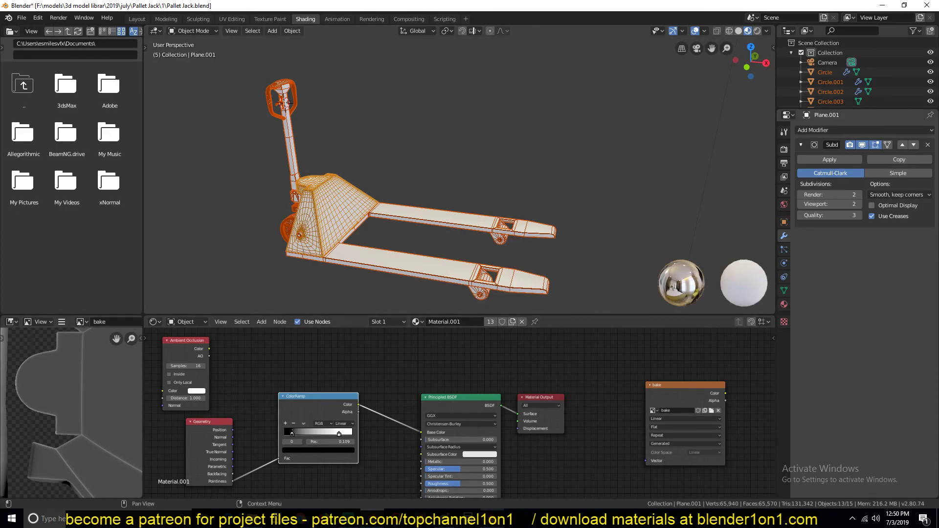